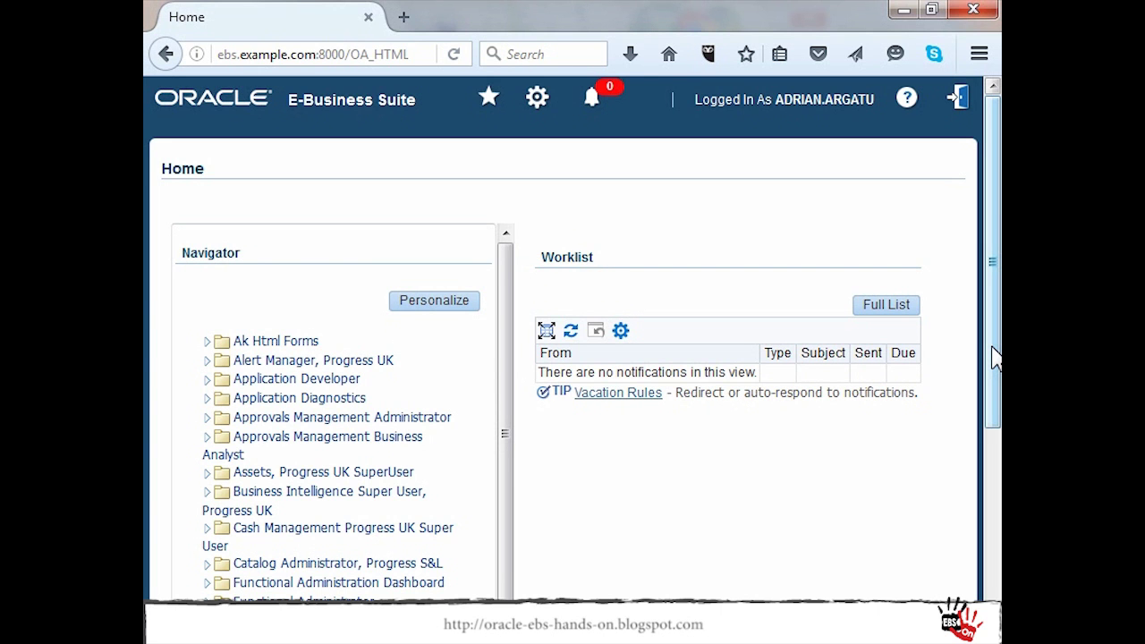
Step: Launch Open/Close Periods via Receivables Progress UK Super User > Receivables > Control > Accounting
left_click_drag(996, 356, 992, 459)
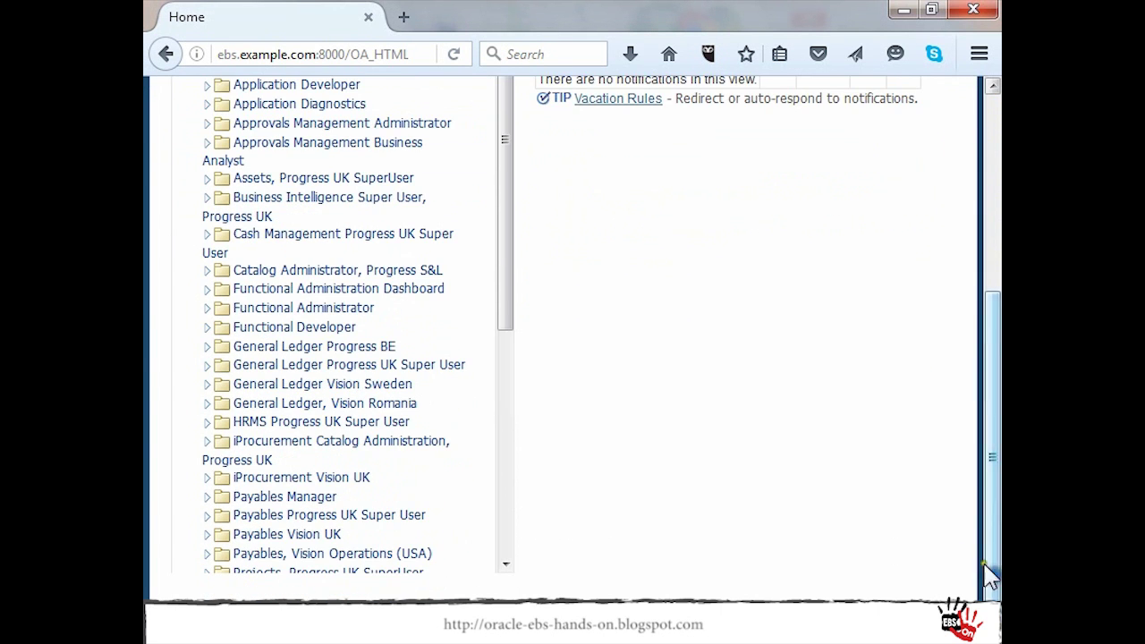
left_click(575, 293)
left_click_drag(502, 226, 502, 459)
left_click(466, 373)
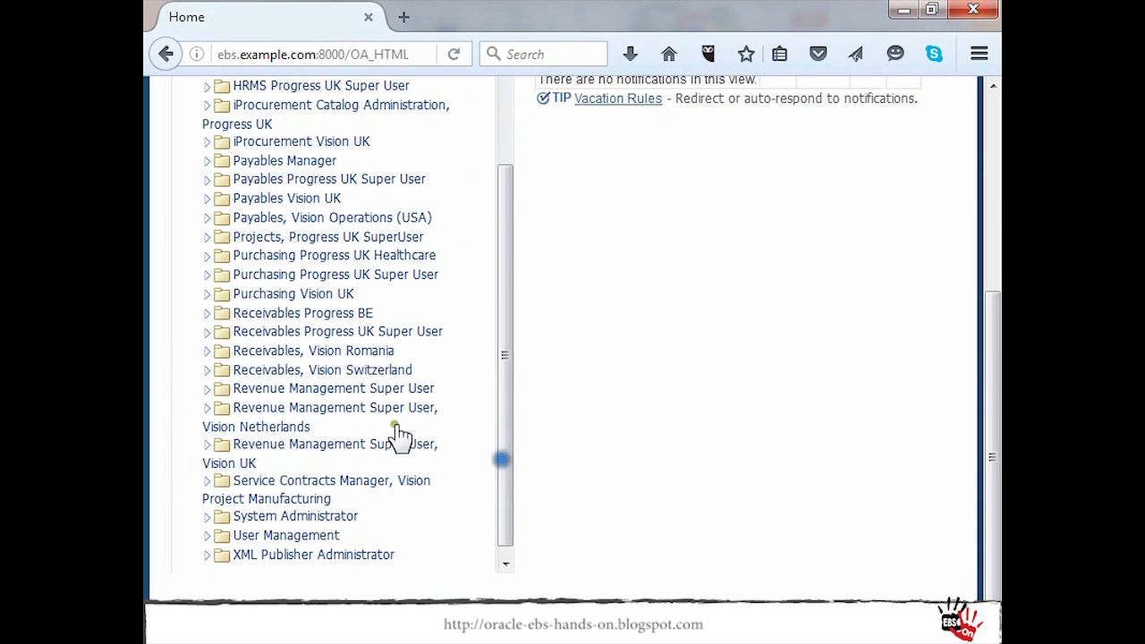
left_click(207, 332)
left_click(231, 351)
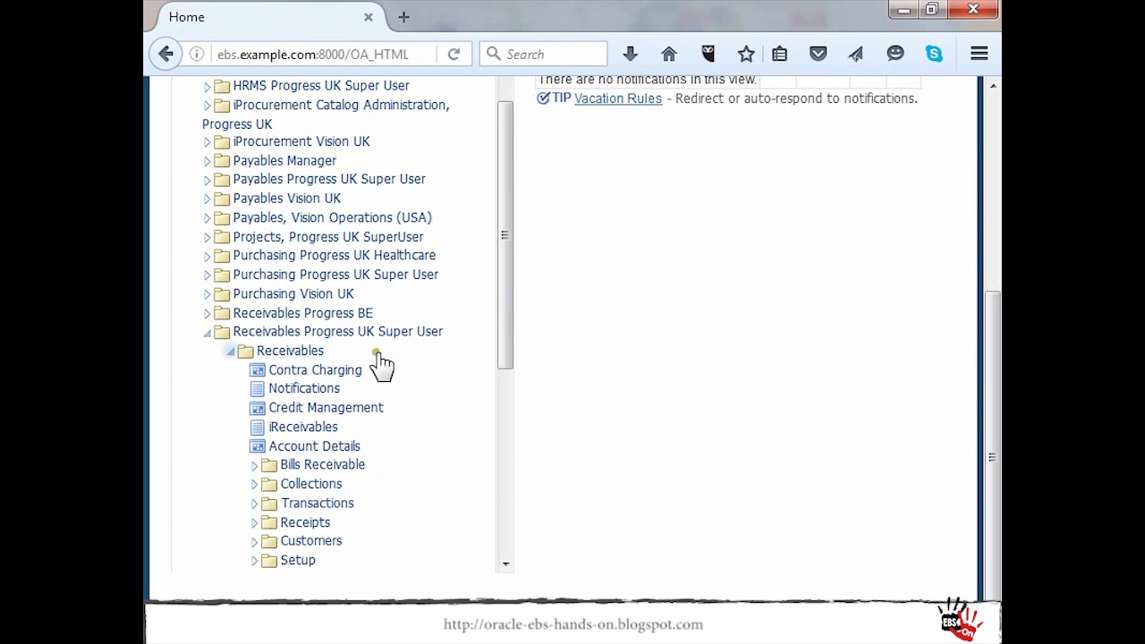
left_click(391, 468)
left_click_drag(503, 286, 414, 390)
left_click(254, 379)
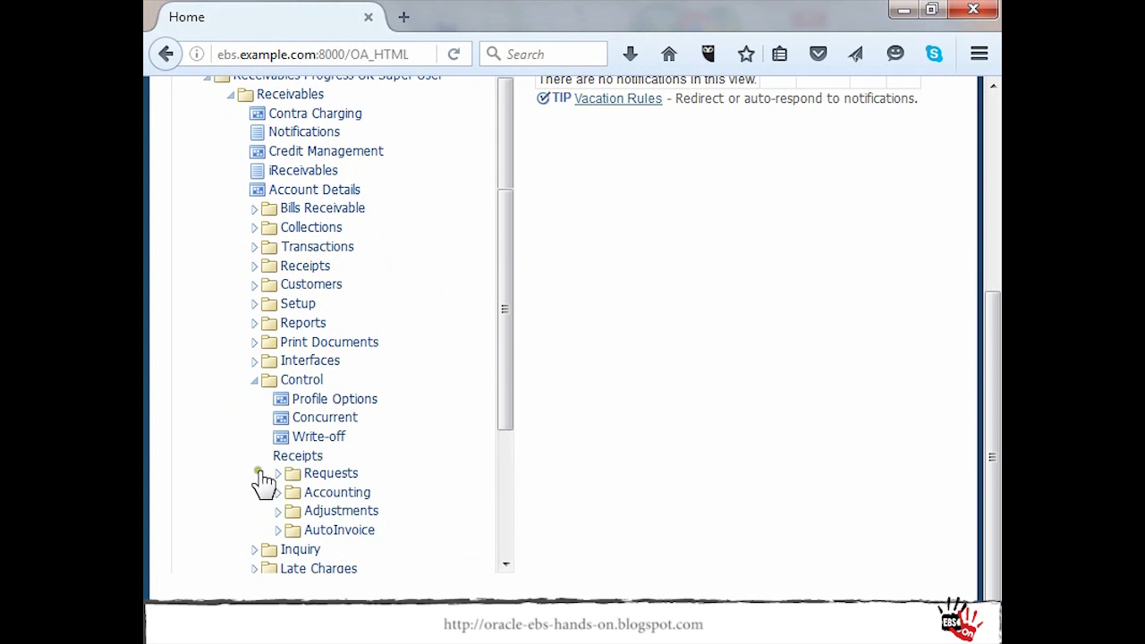
left_click(277, 494)
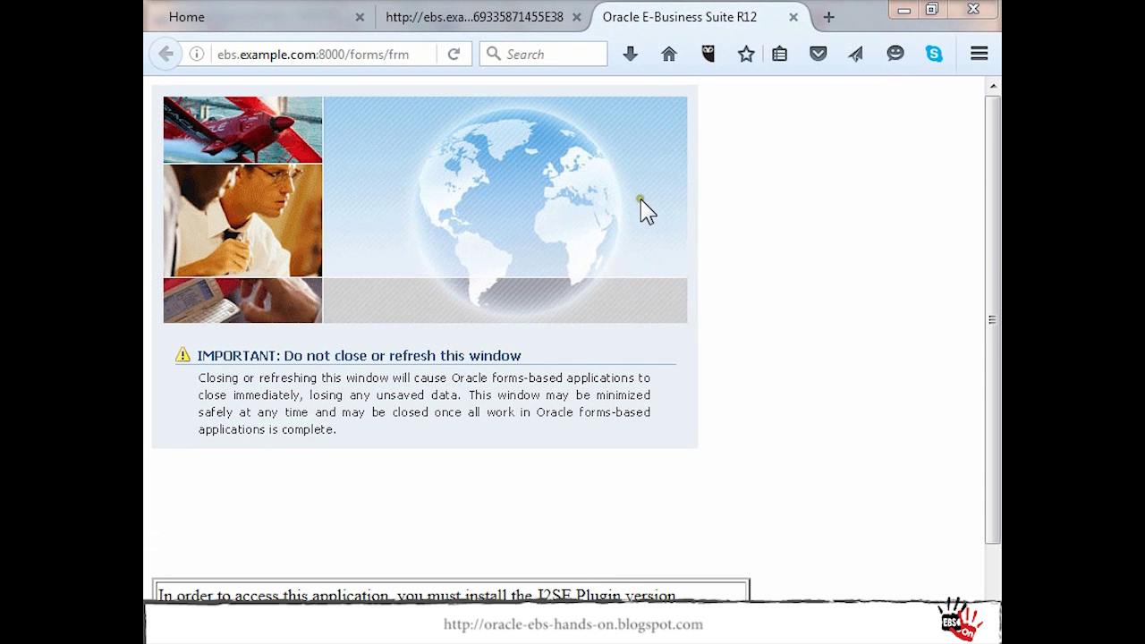
Step: Set NOV-11/16 to Closed and save, then acknowledge the APP-AR-11332 unposted-transactions error
key("alt+Tab")
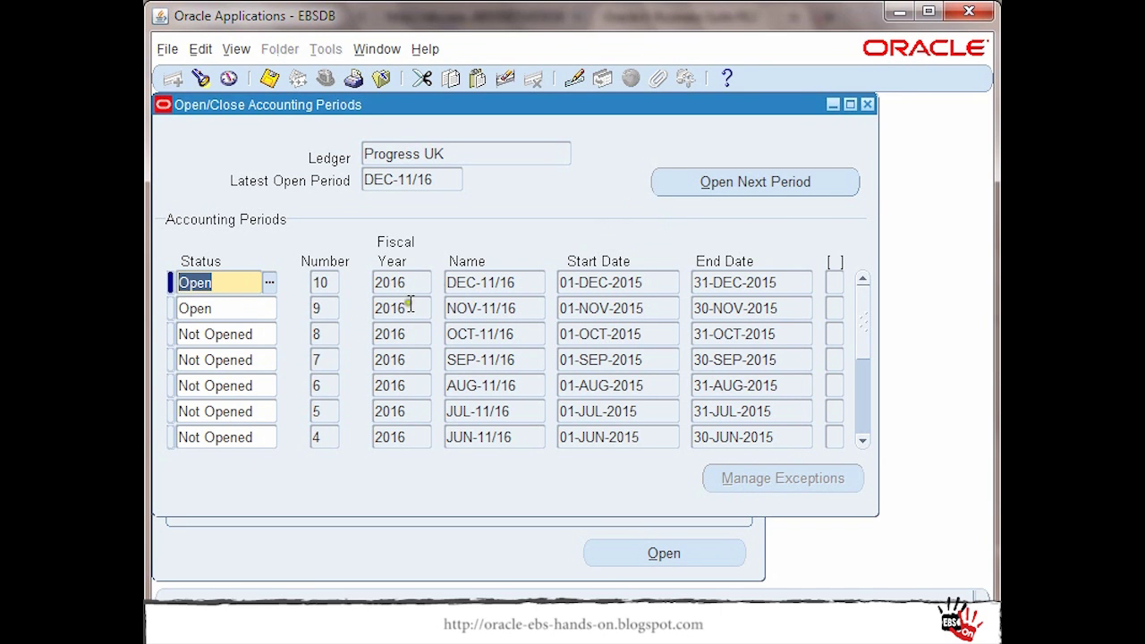
left_click(252, 309)
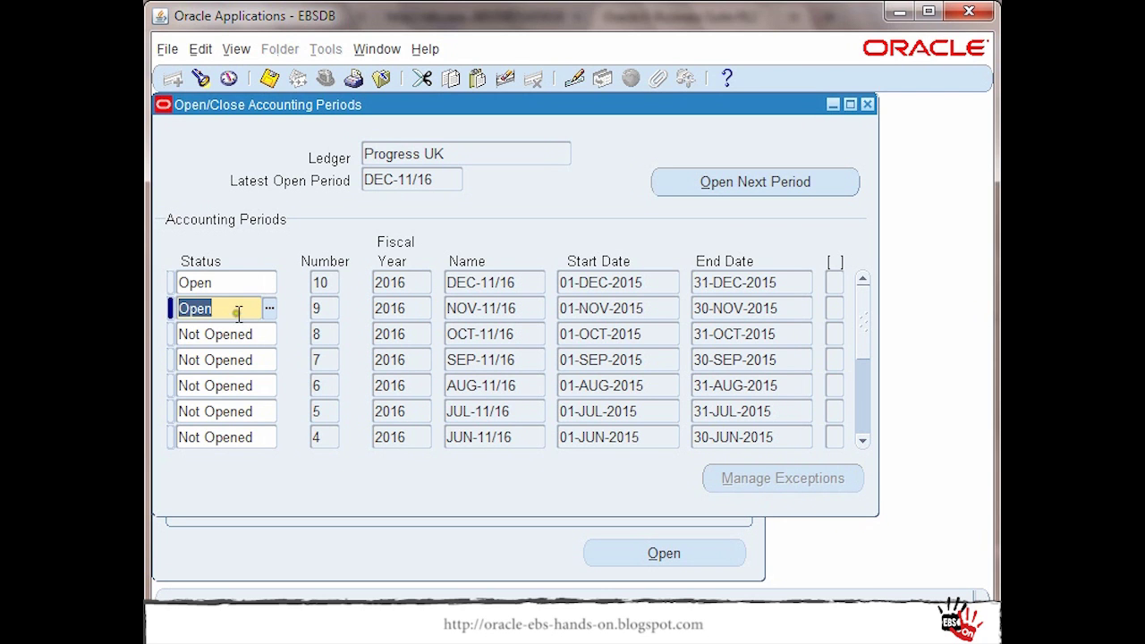
left_click(269, 307)
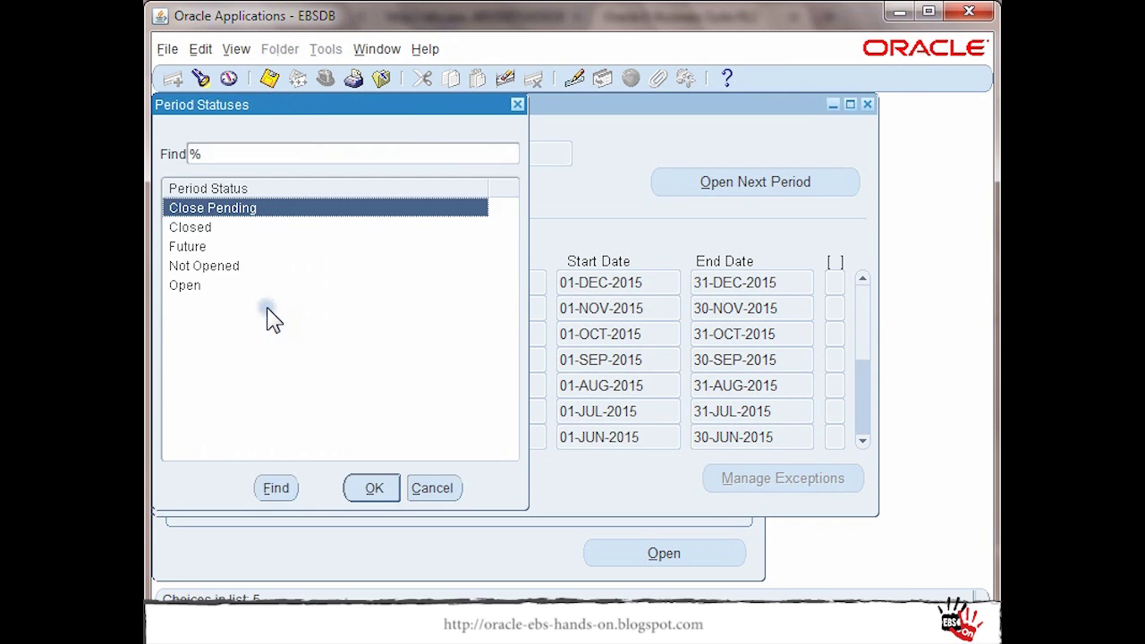
double_click(217, 229)
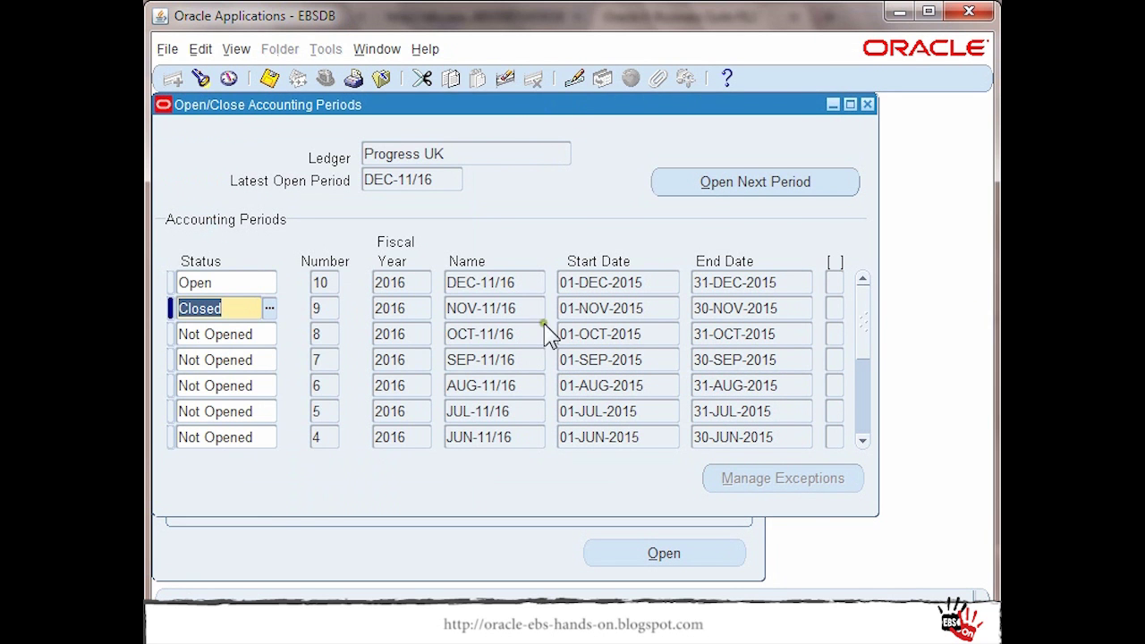
left_click(270, 78)
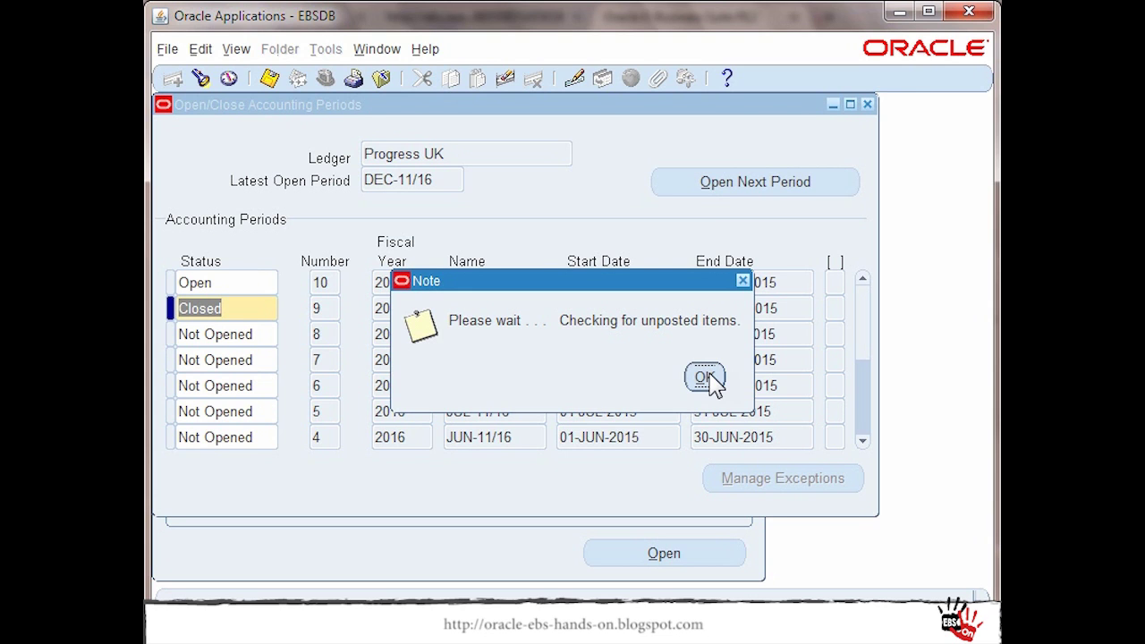
left_click(704, 378)
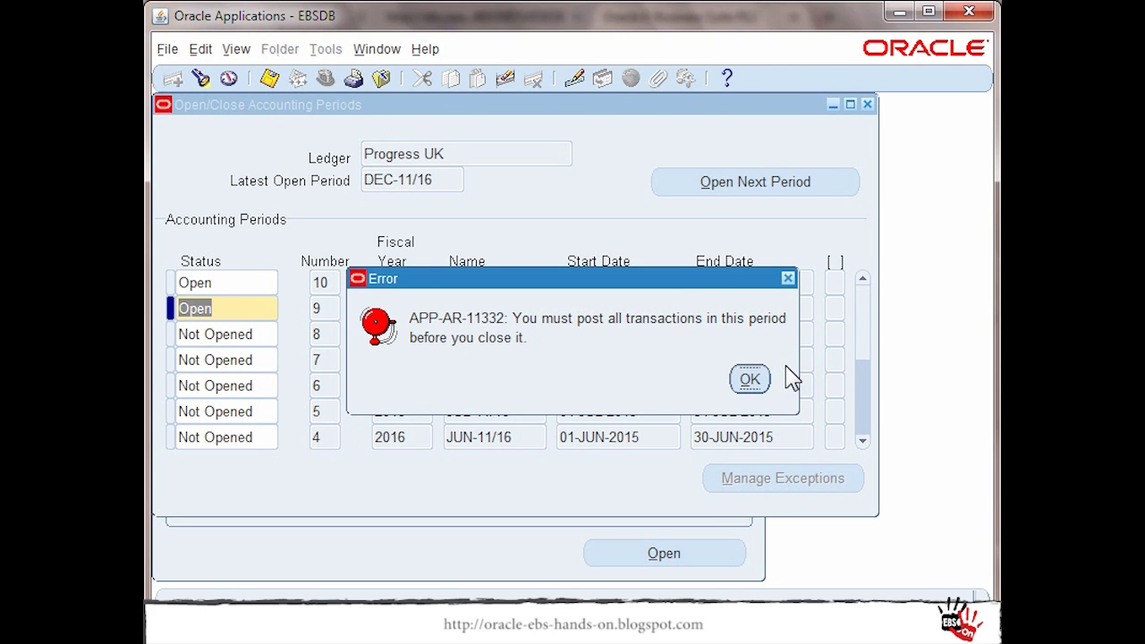
left_click(751, 379)
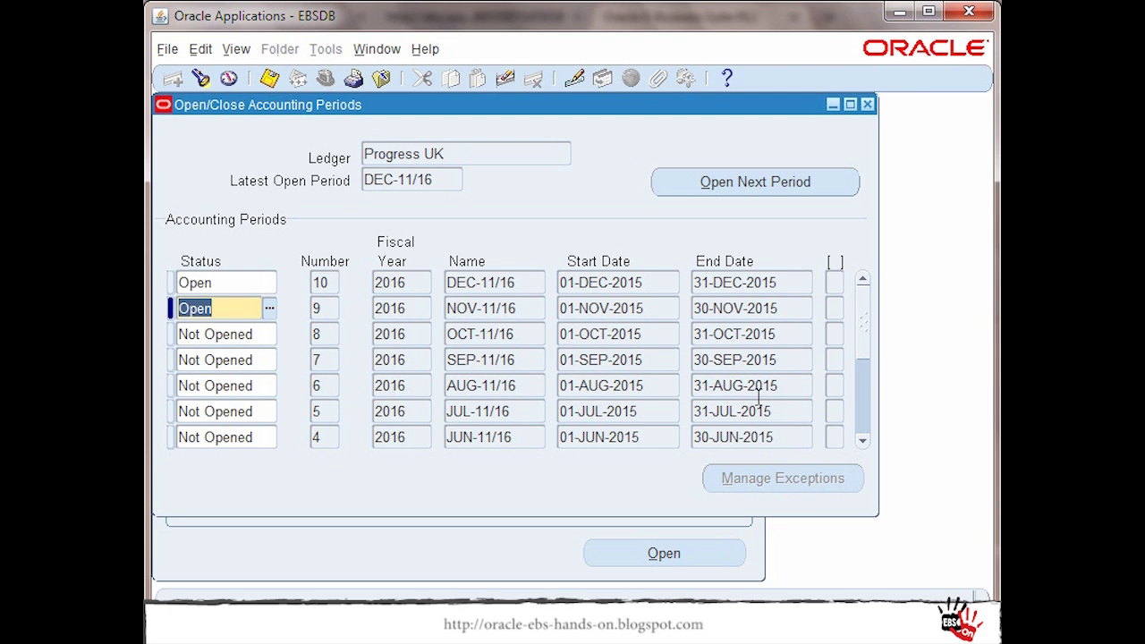
left_click(268, 309)
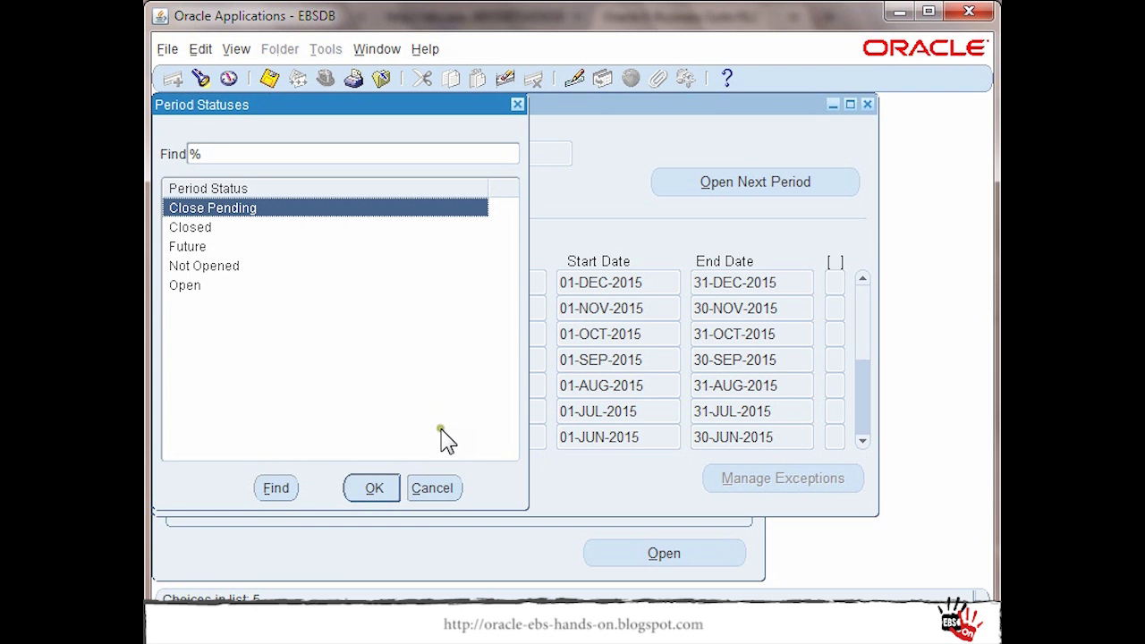
left_click(447, 490)
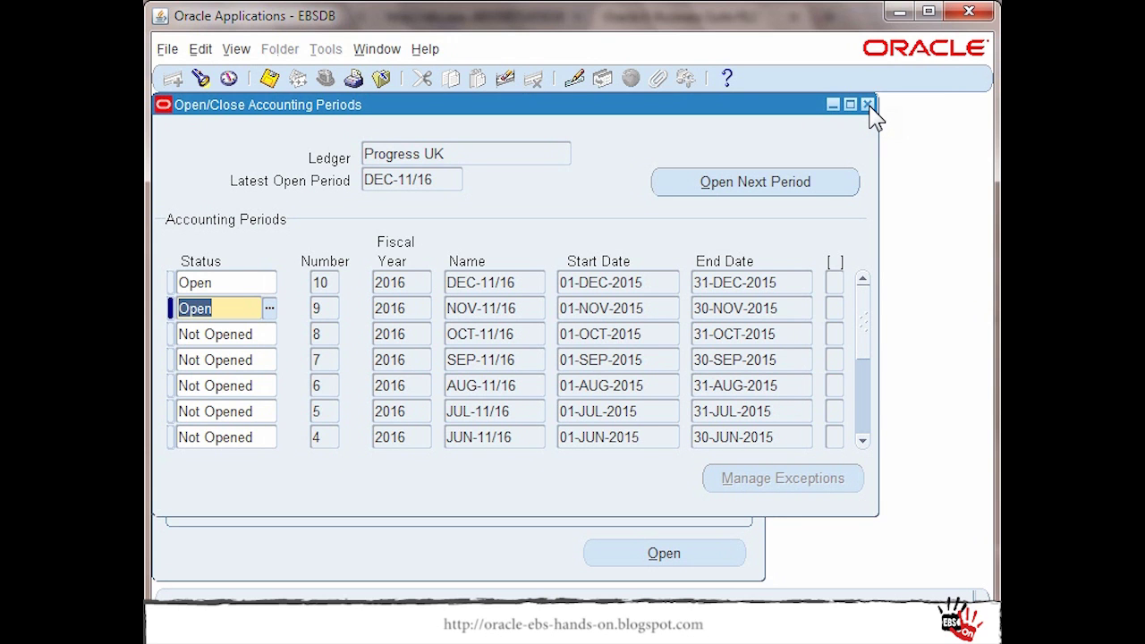
Step: Close the periods form without saving and switch to the System Administrator responsibility
left_click(866, 105)
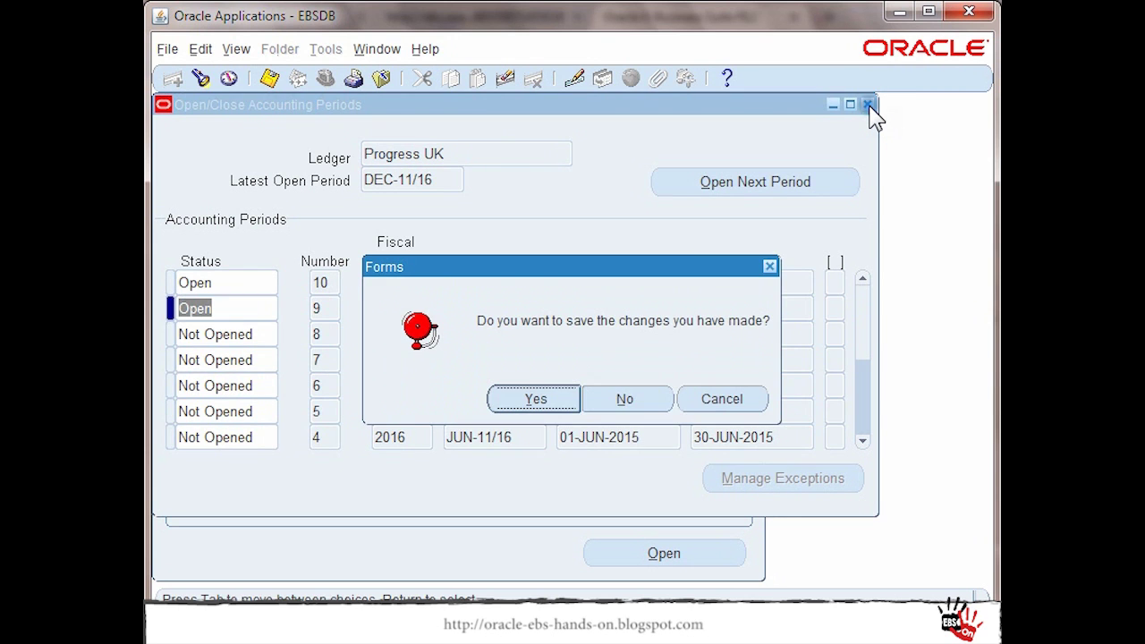
left_click(629, 400)
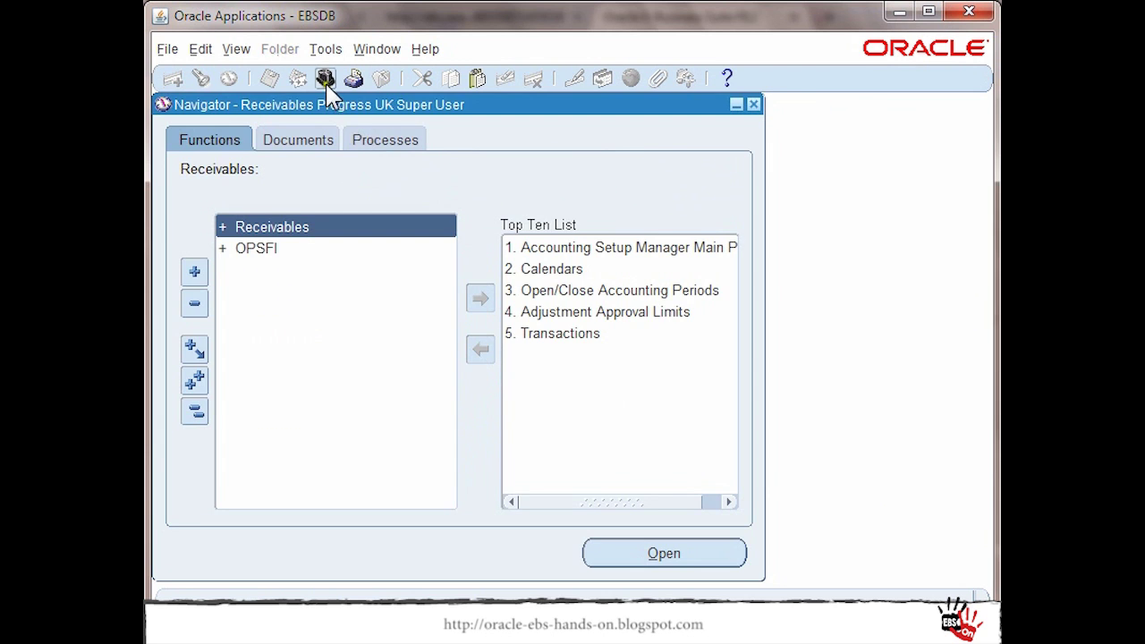
left_click(325, 79)
type("s%")
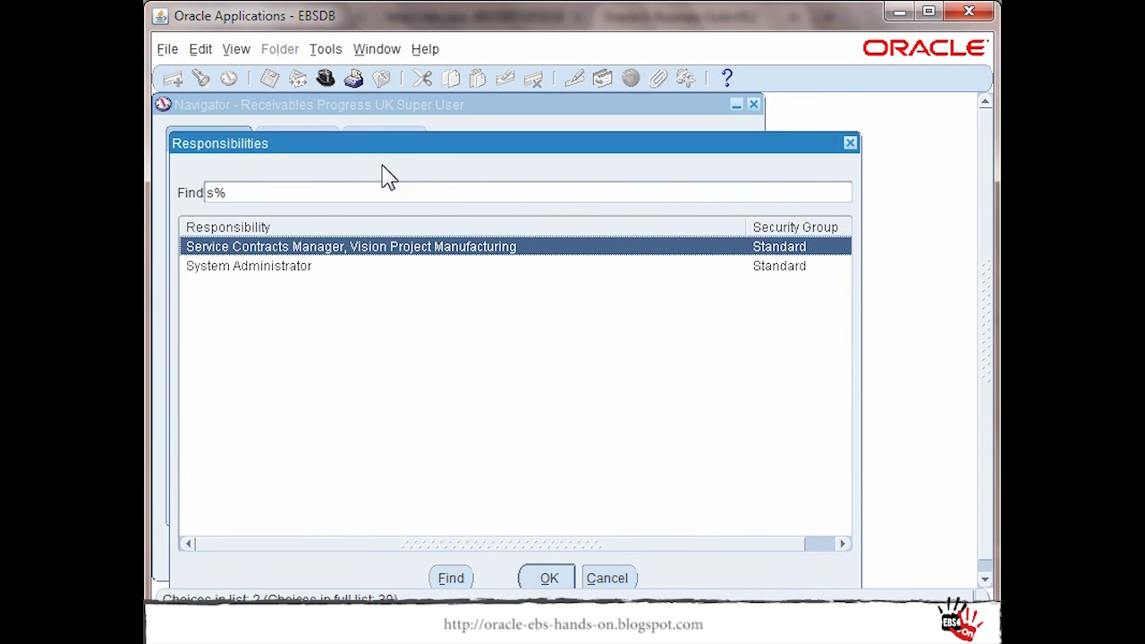
double_click(311, 266)
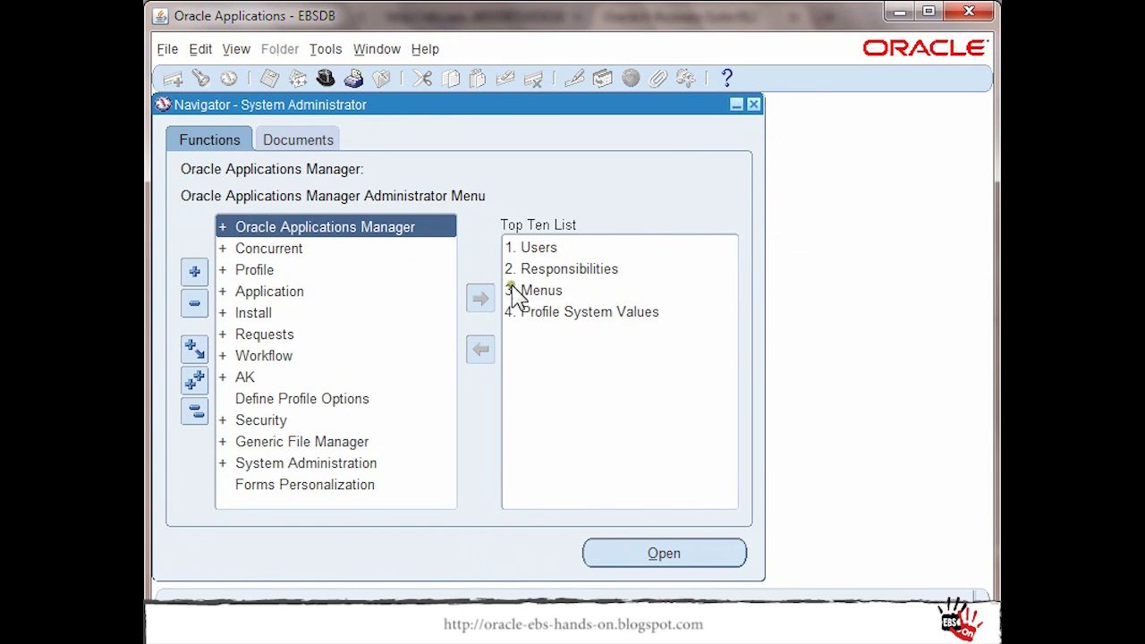
Step: Open the Menus form and copy the menu name AR_CONTROL_ACC_GUI from the notes
double_click(543, 290)
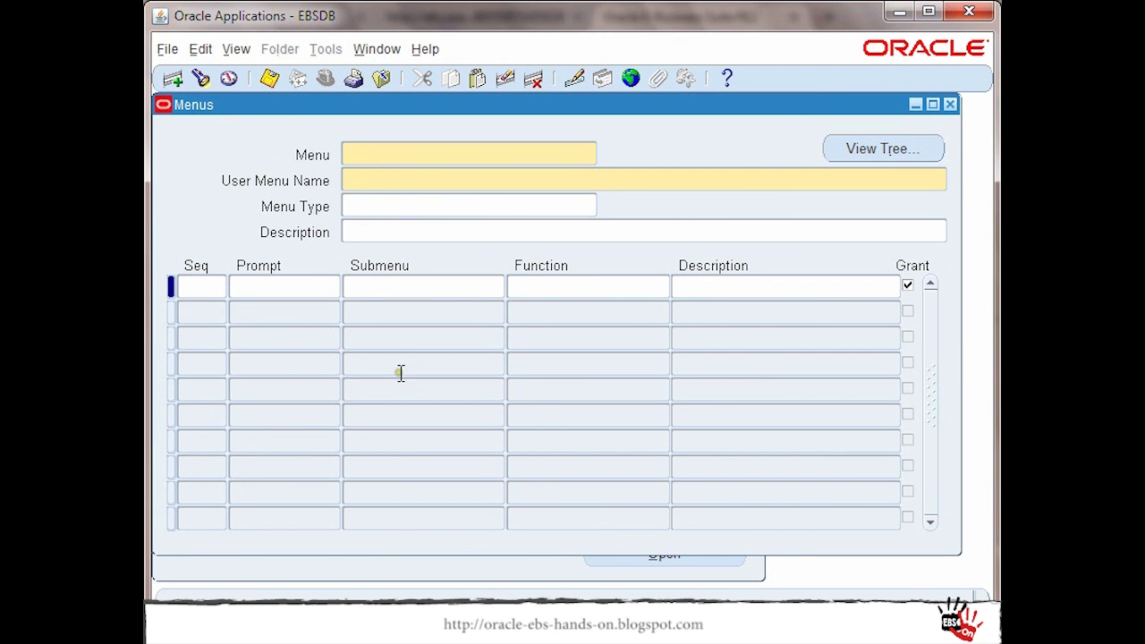
key("alt+Tab")
key("alt+Tab")
key("alt+Tab")
key("alt+Tab")
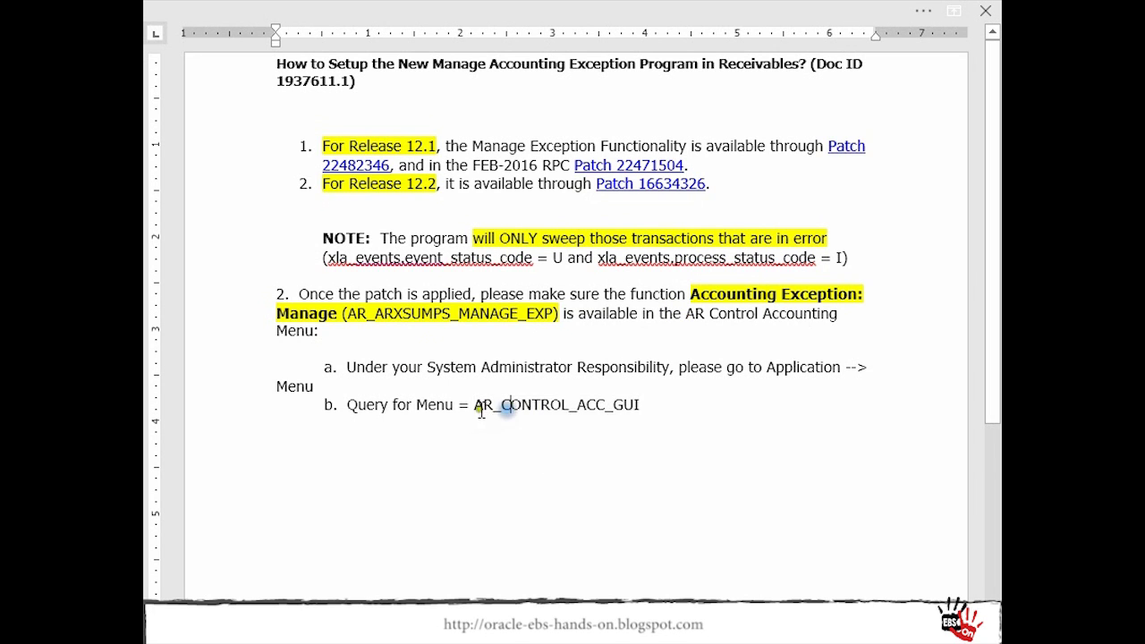
left_click_drag(475, 404, 633, 404)
key("ctrl+c")
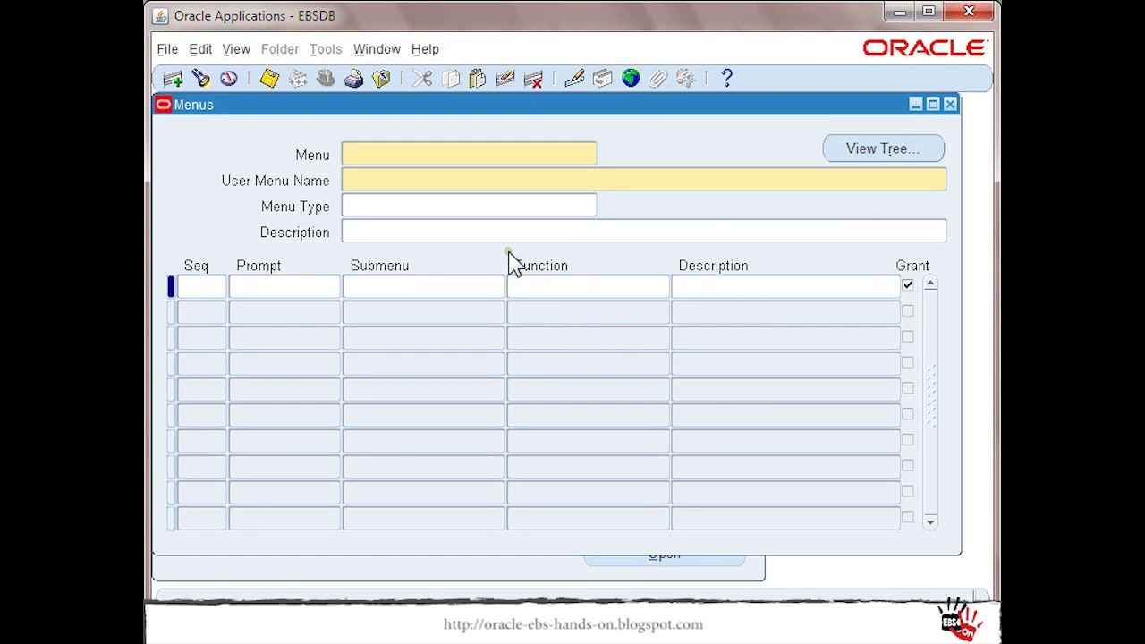
Step: Query the AR_CONTROL_ACC_GUI menu in the Menus form
key("F11")
left_click(514, 181)
key("ctrl+v")
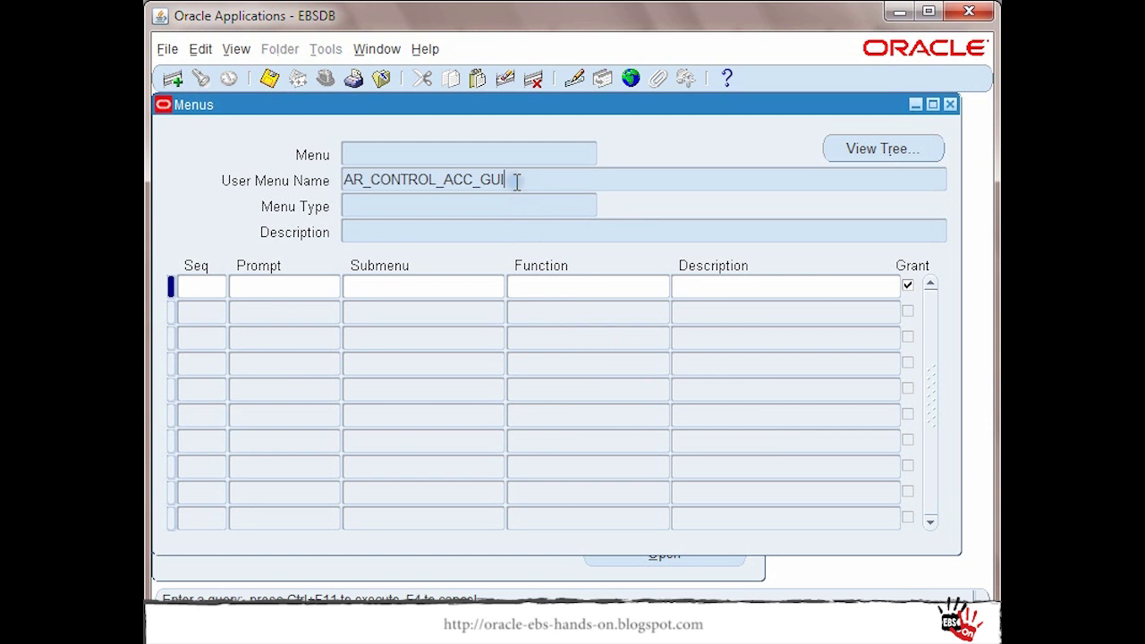
key("ctrl+F11")
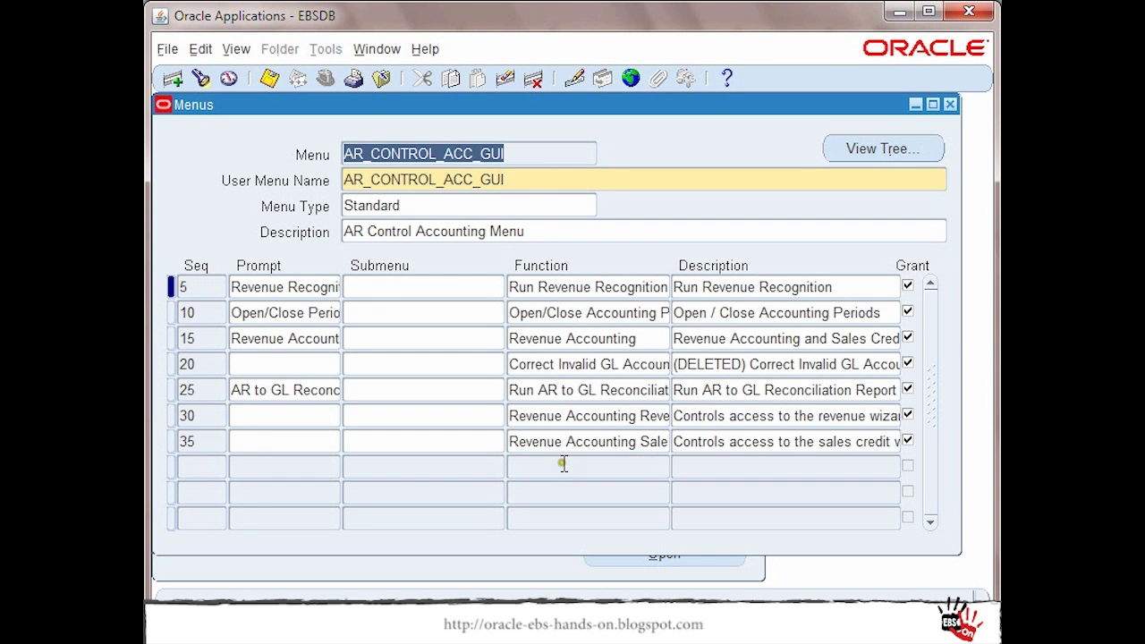
Step: Add menu line 40 with the function 'Accounting Exception: Manage'
left_click(216, 471)
type("40")
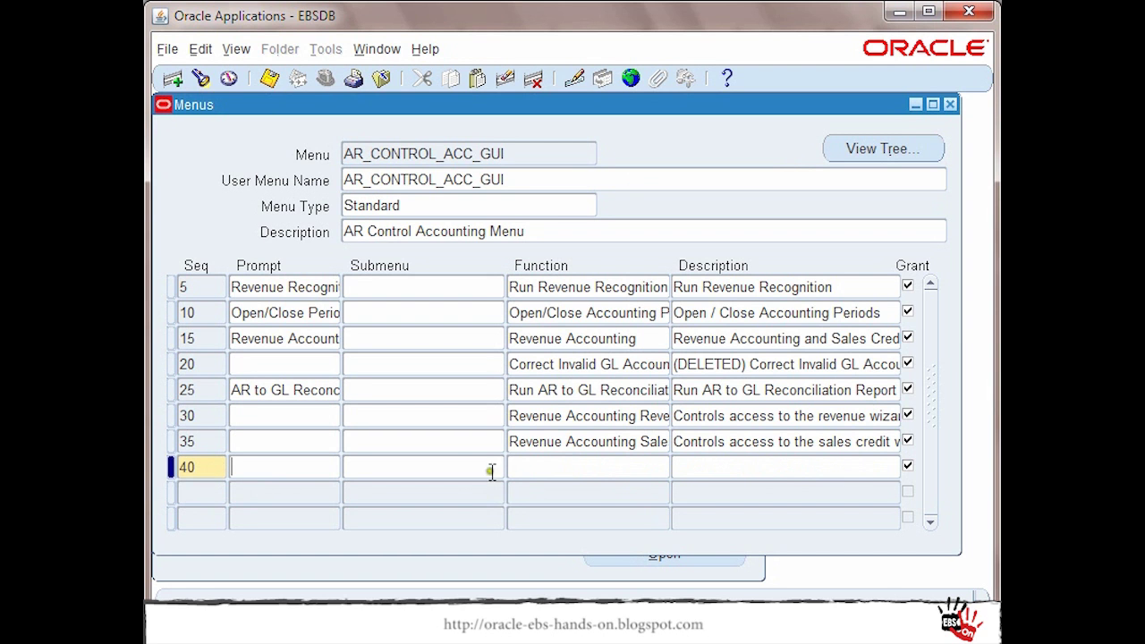
left_click(570, 467)
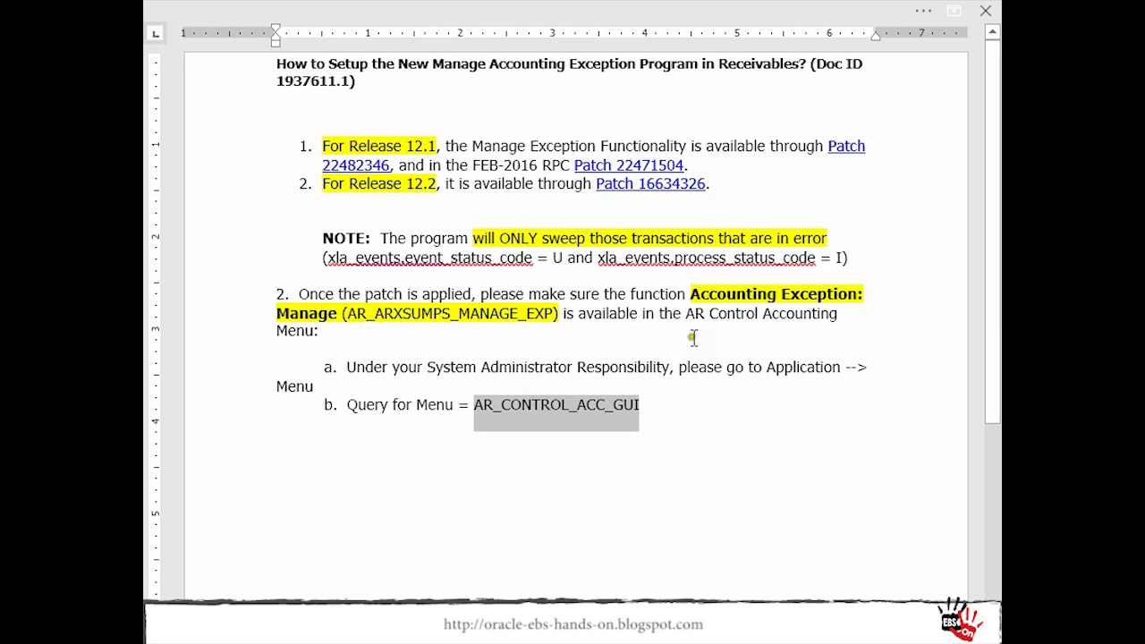
mouse_move(687, 295)
left_mouse_down()
mouse_move(676, 310)
mouse_move(333, 320)
left_mouse_up()
key("ctrl+c")
key("alt+Tab")
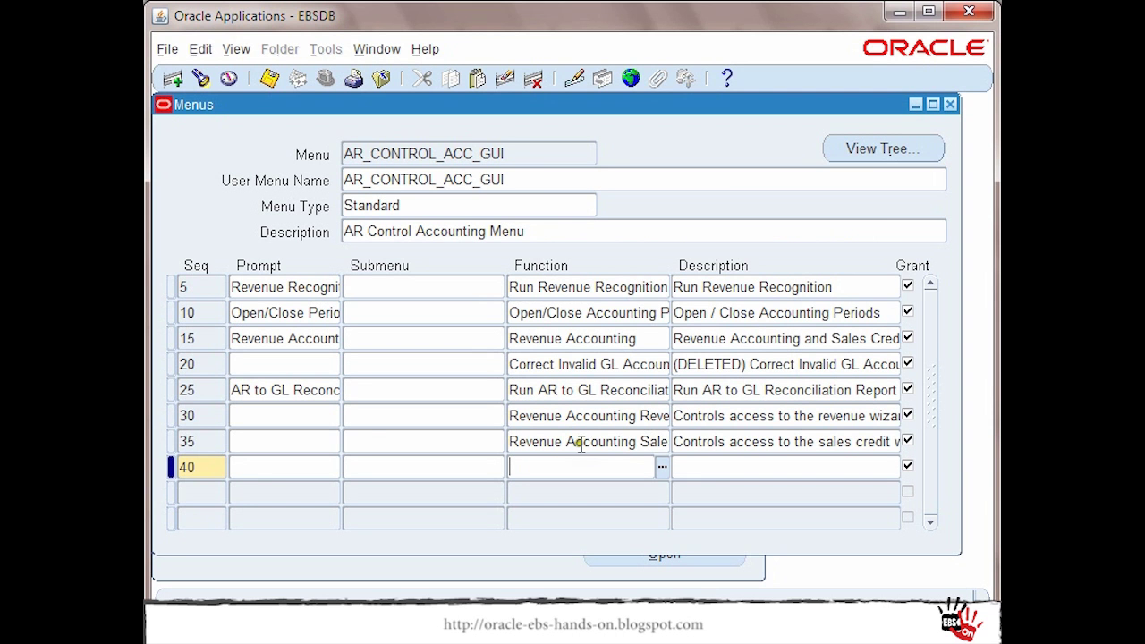
key("ctrl+v")
key("Tab")
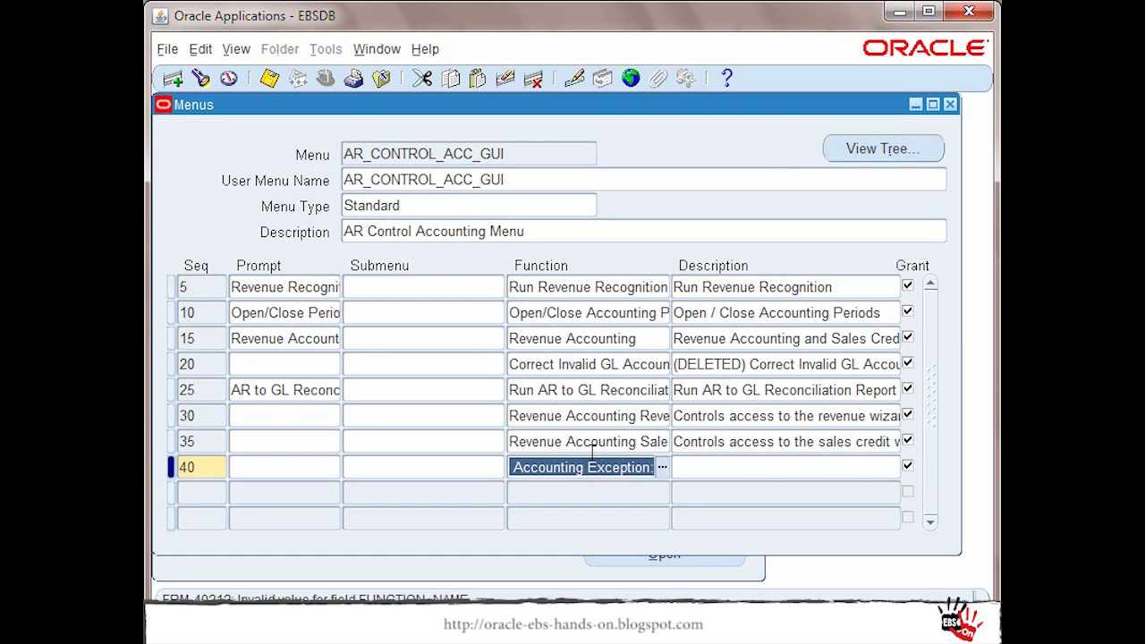
left_click(634, 465)
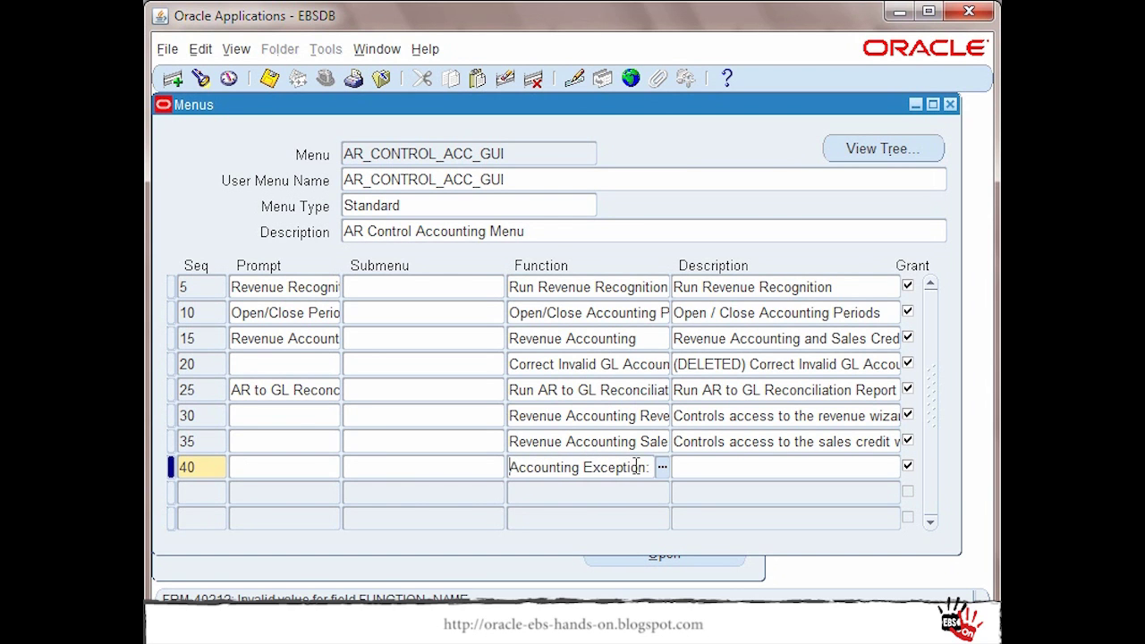
key("Tab")
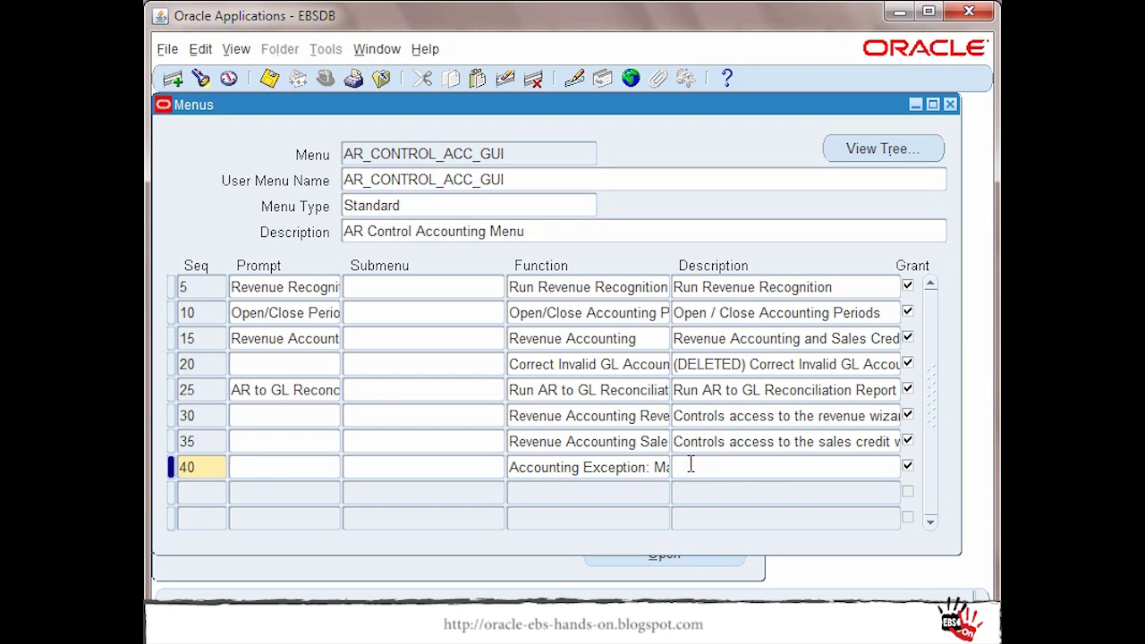
Step: Fill line 40's description, set its prompt to 'Accounting Exception', and save
type("Accounting Exception: Manage")
left_click(279, 469)
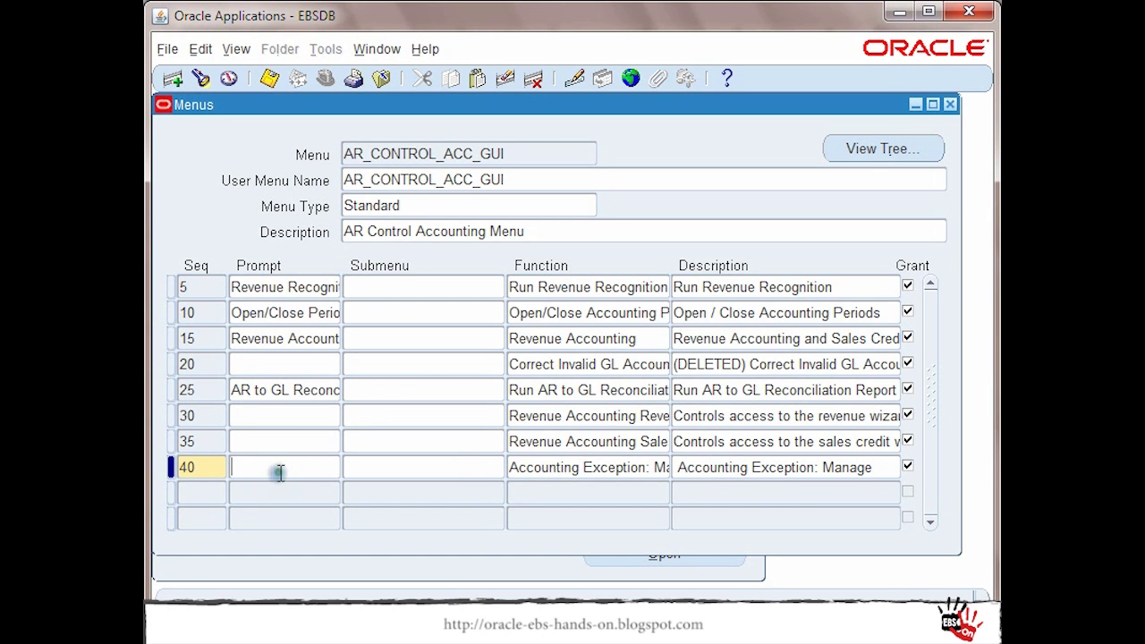
left_click(667, 467)
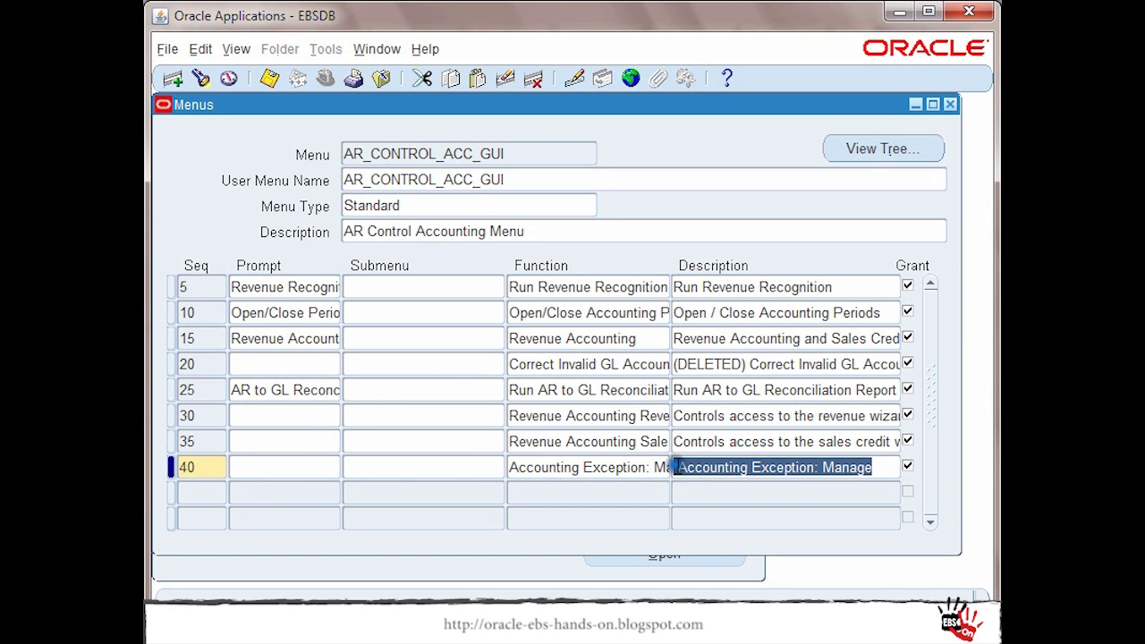
left_click(667, 467)
key("Delete")
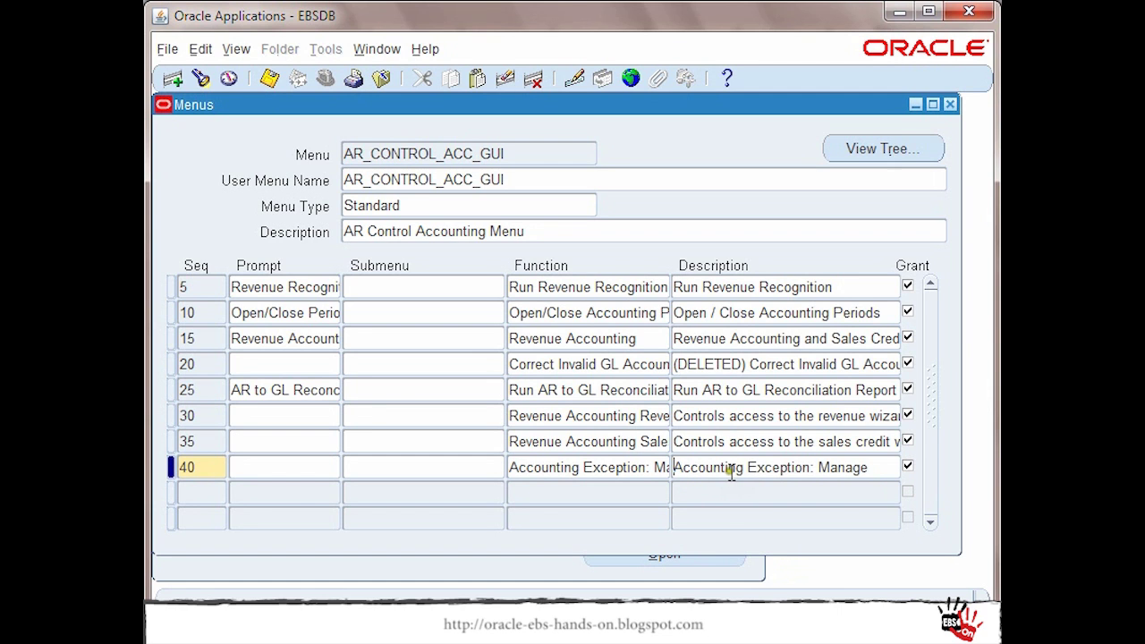
left_click(810, 467, "shift")
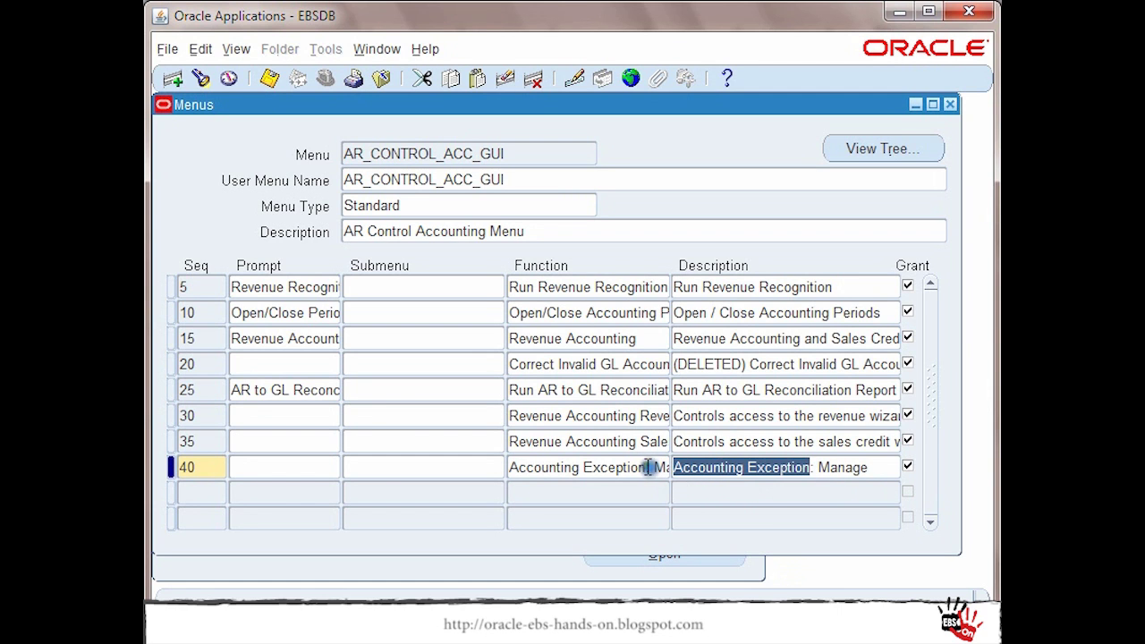
key("ctrl+c")
left_click(250, 465)
key("ctrl+v")
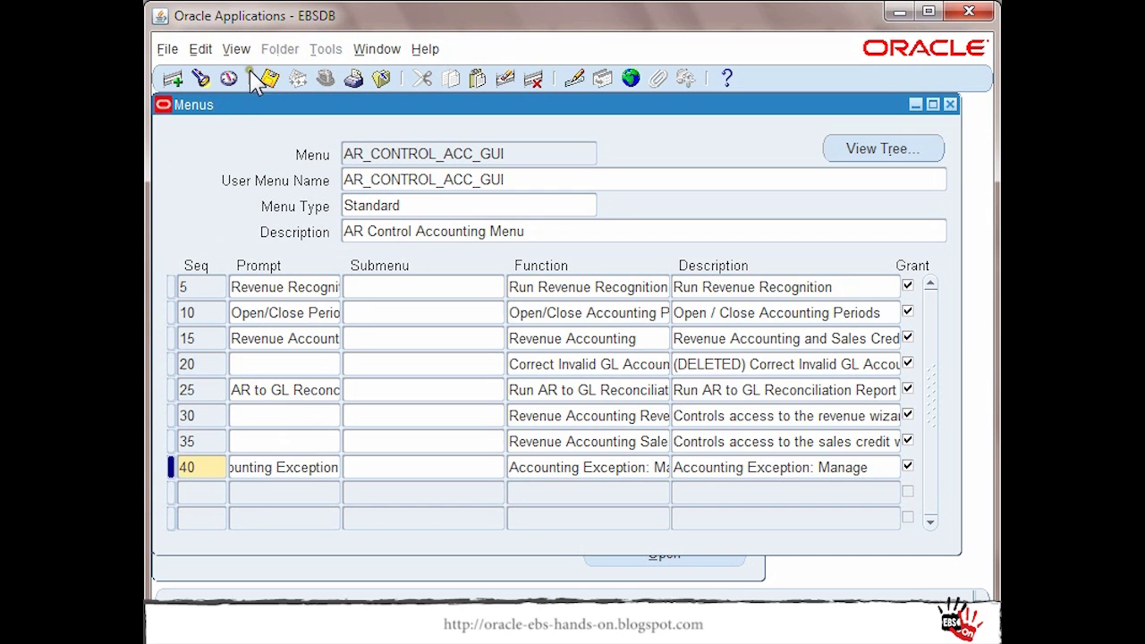
left_click(269, 79)
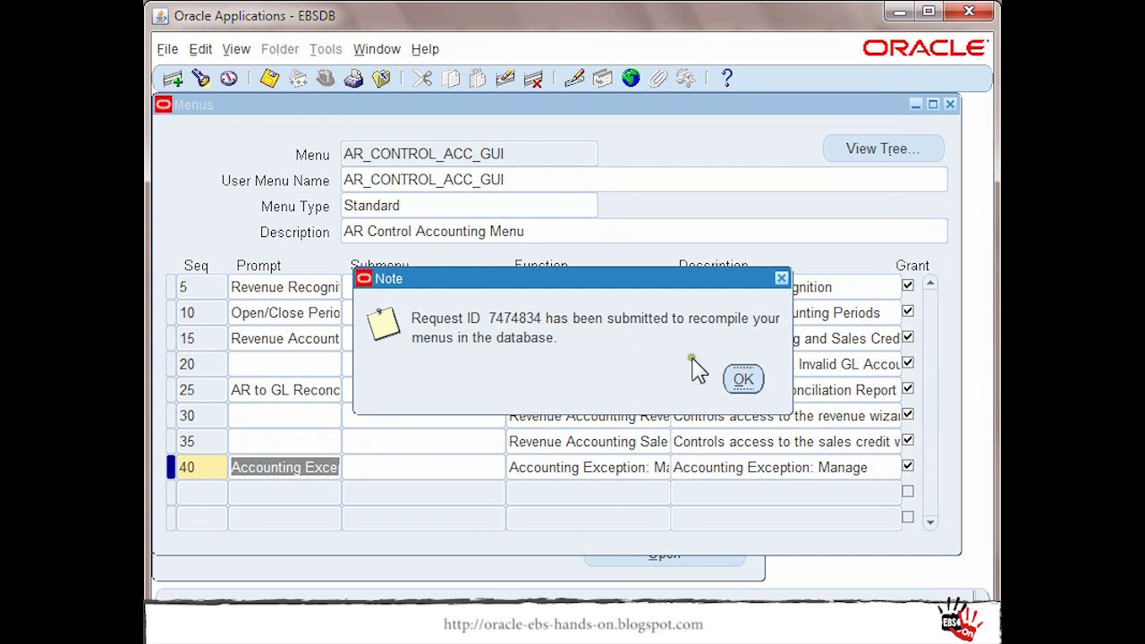
left_click(744, 379)
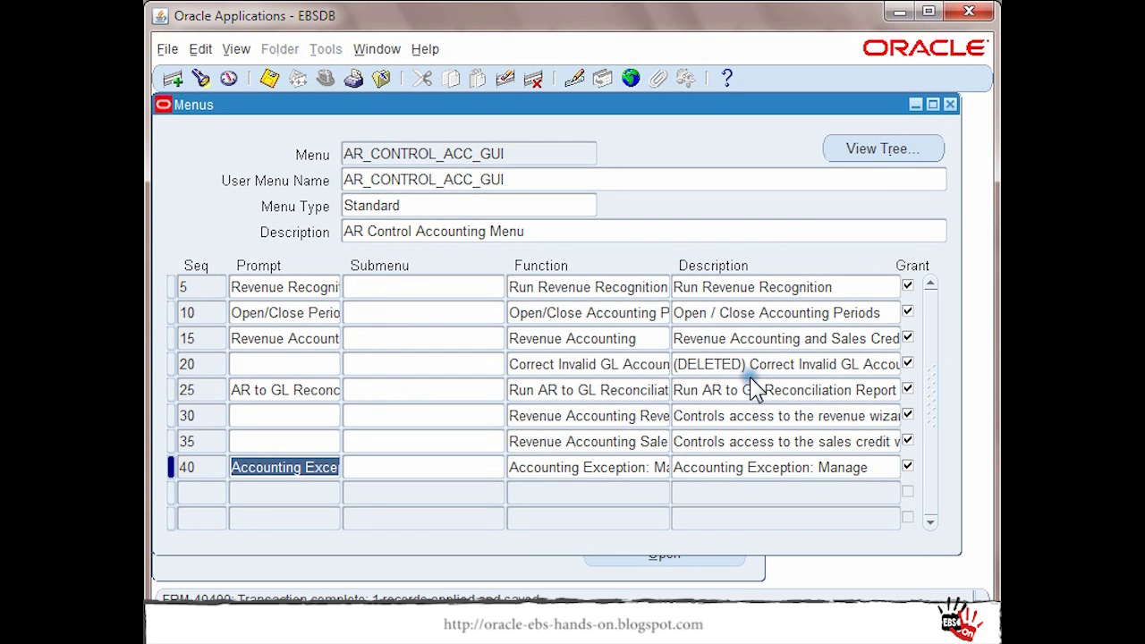
Step: Switch to Receivables Progress UK Super User and open Open/Close Accounting Periods
left_click(951, 105)
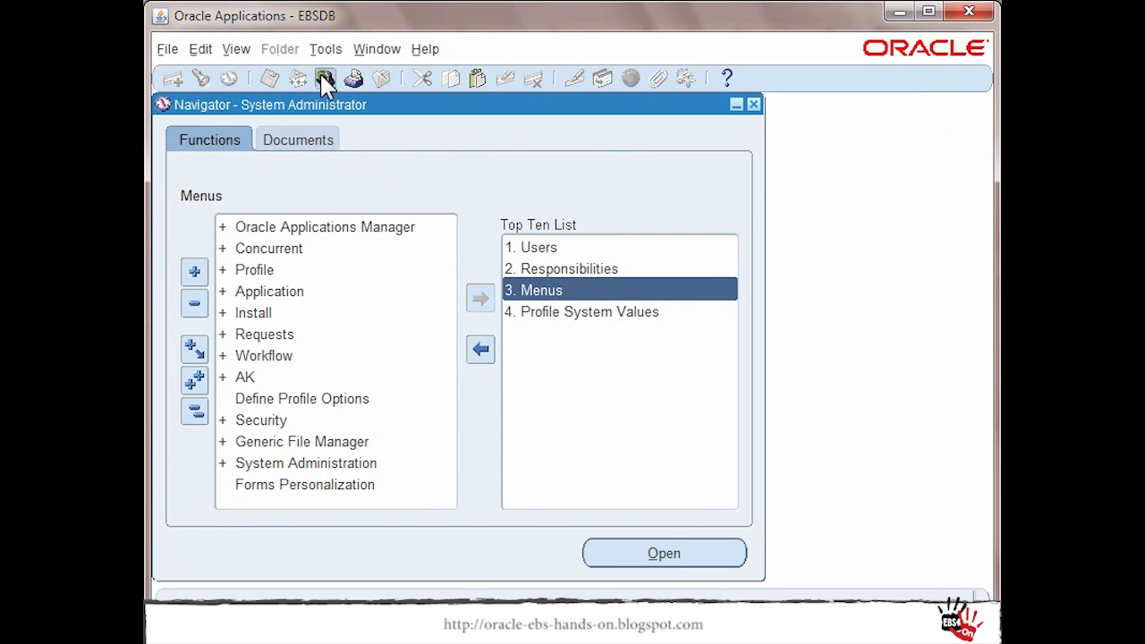
left_click(323, 78)
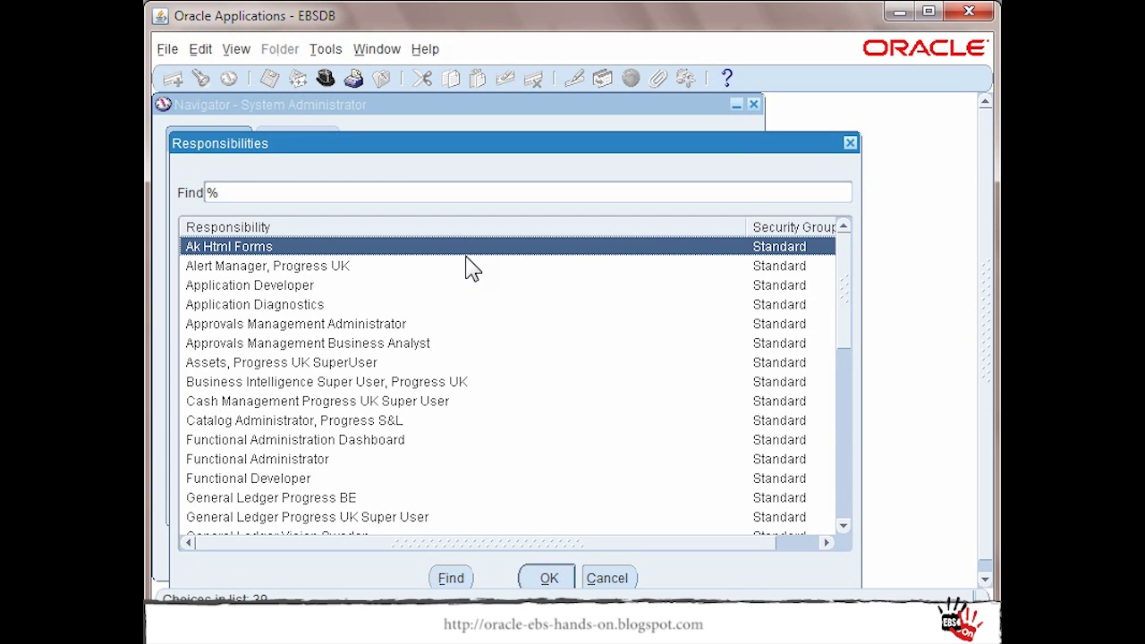
type("re")
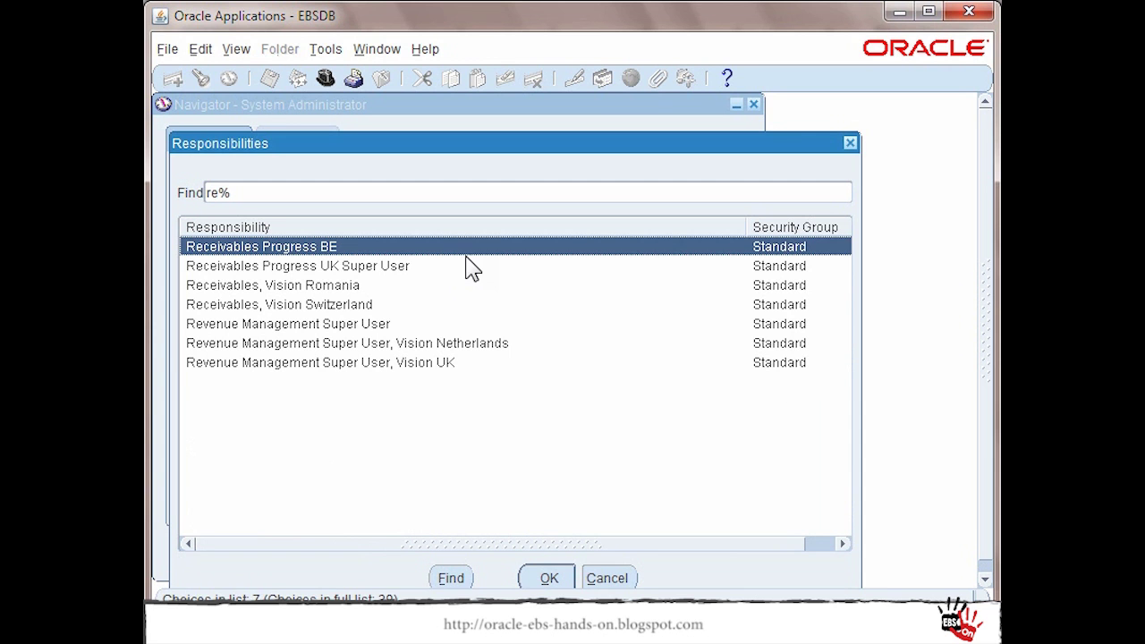
left_click(376, 268)
double_click(375, 269)
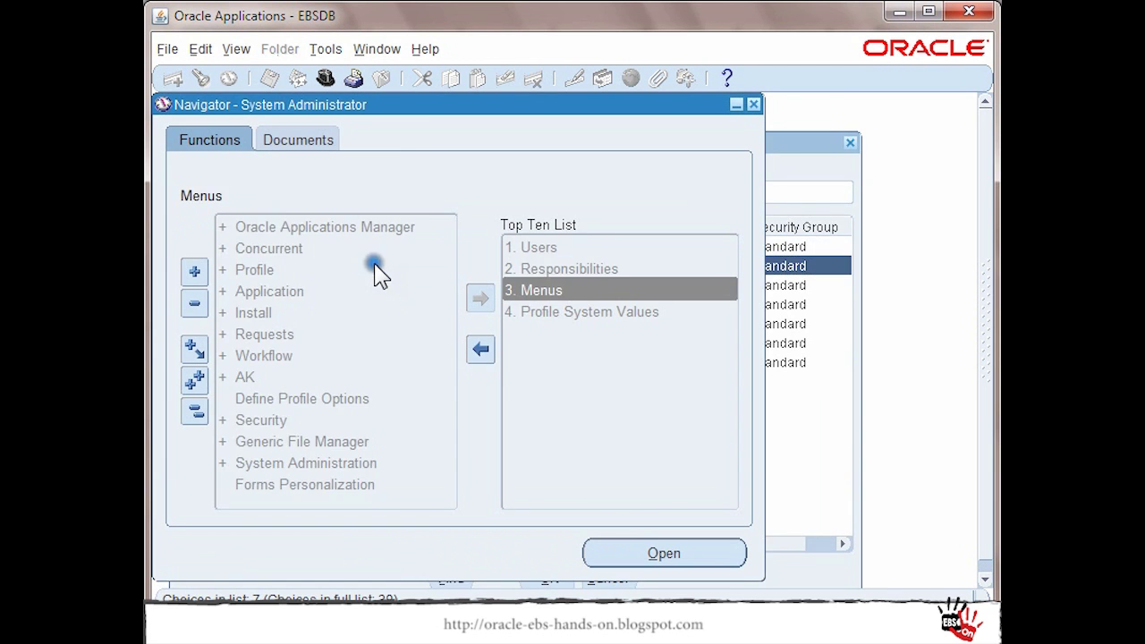
left_click(594, 293)
double_click(594, 296)
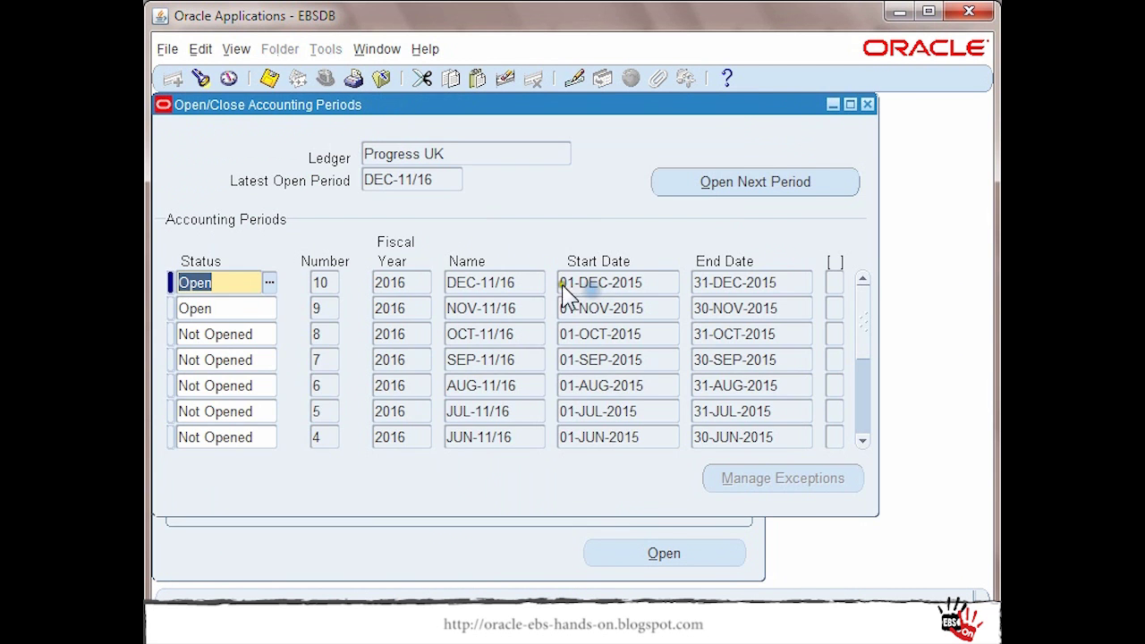
Step: Set period NOV-11/16 status to Closed and save
left_click(253, 311)
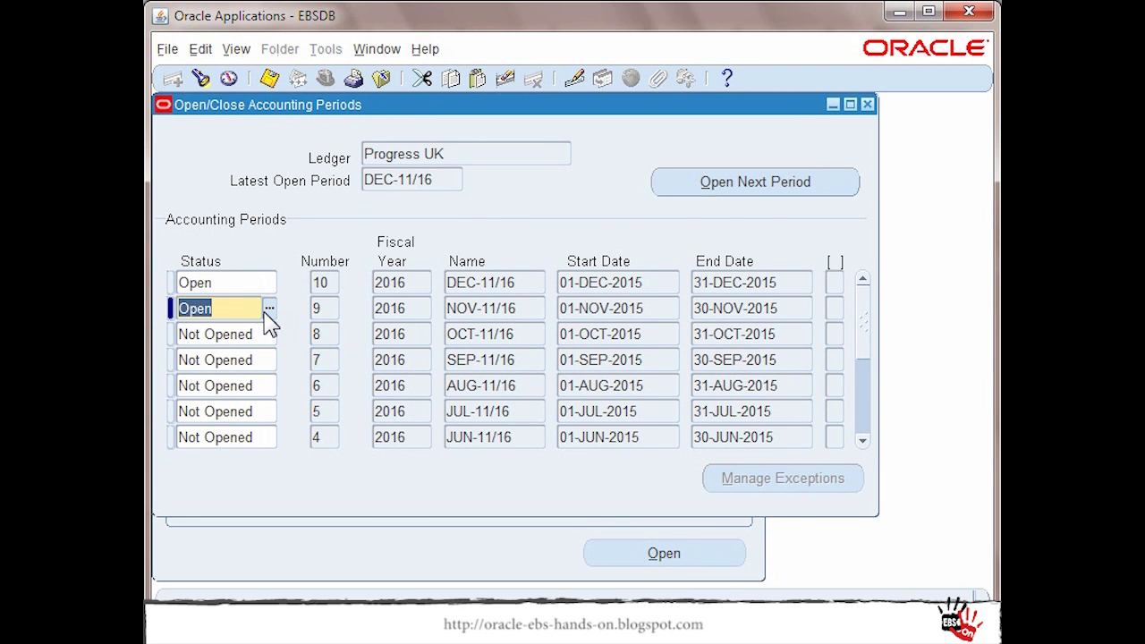
left_click(269, 307)
double_click(215, 227)
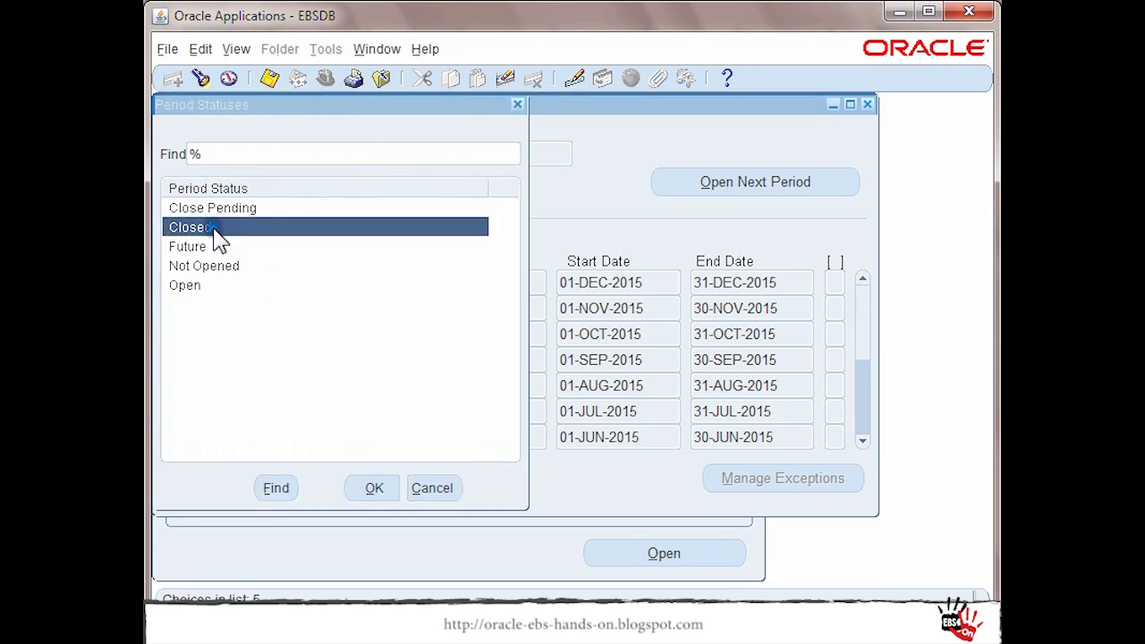
left_click(269, 78)
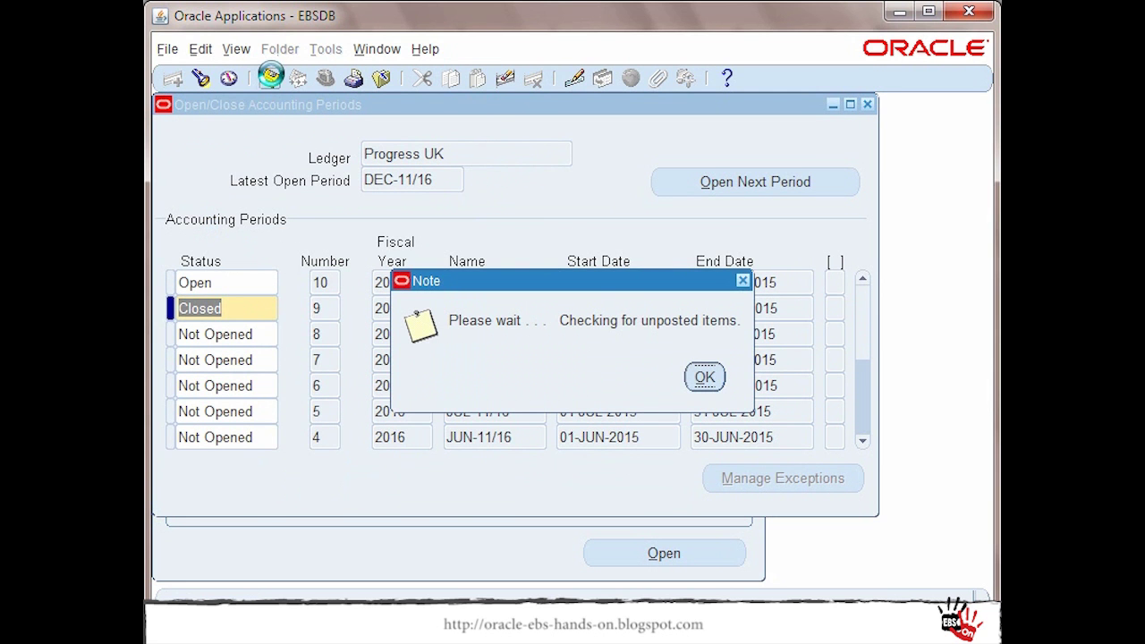
Step: Dismiss the unposted-items notice and the APP-AR-11332 unposted-transactions errors
left_click(704, 377)
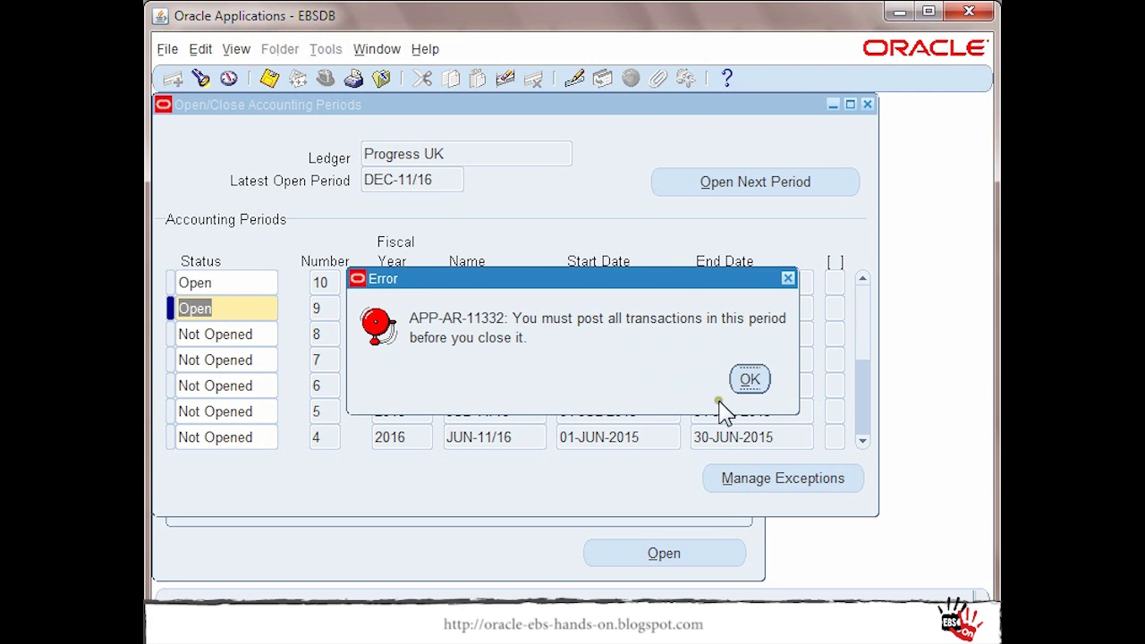
left_click(756, 383)
left_click(756, 384)
left_click(750, 380)
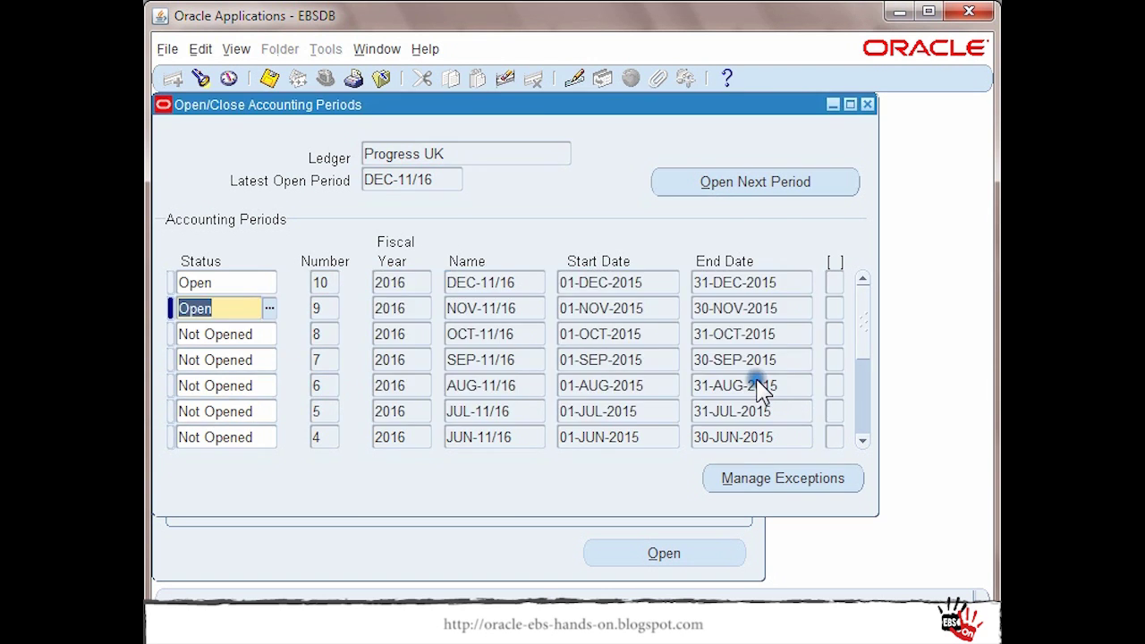
Step: Submit the Manage Exceptions review report for NOV-11/16 as request 7474835
left_click(709, 489)
left_click(766, 489)
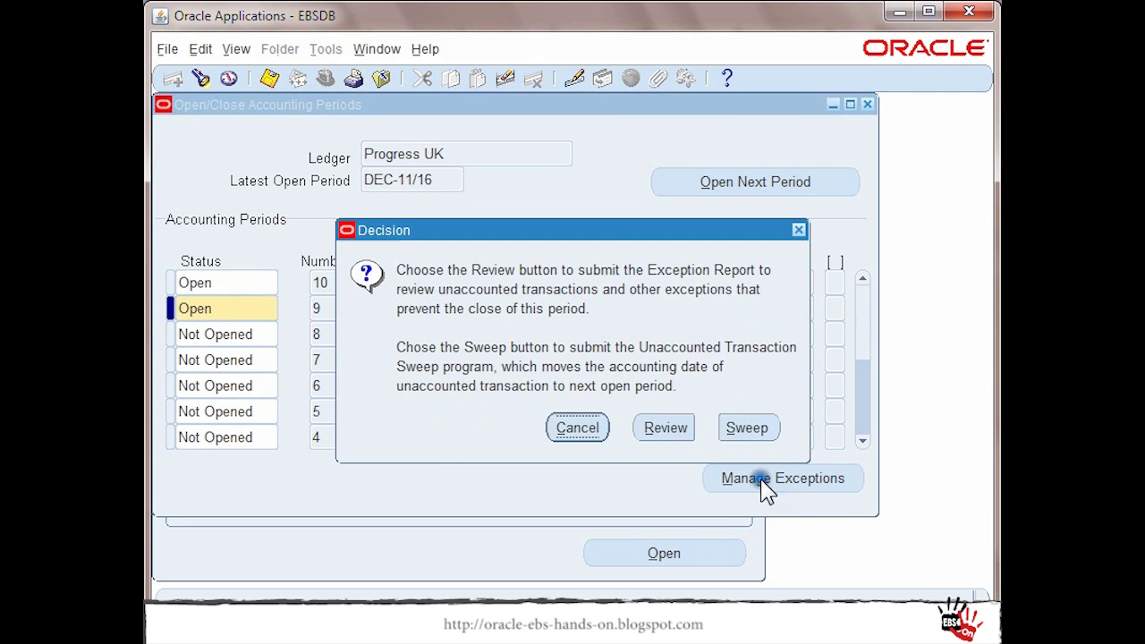
left_click(671, 426)
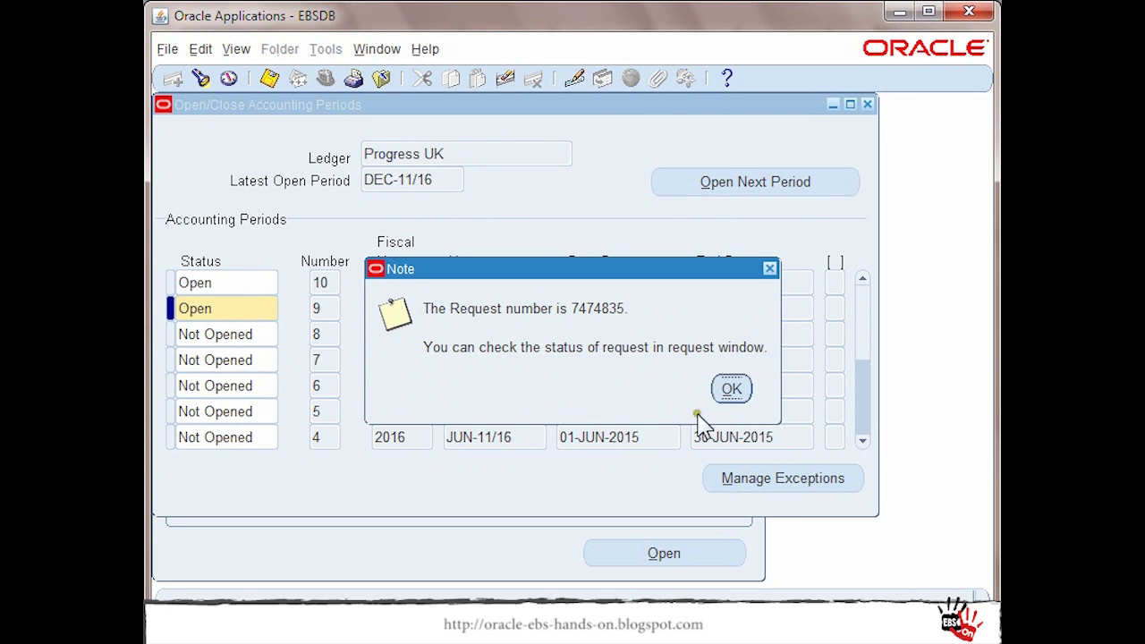
left_click(731, 389)
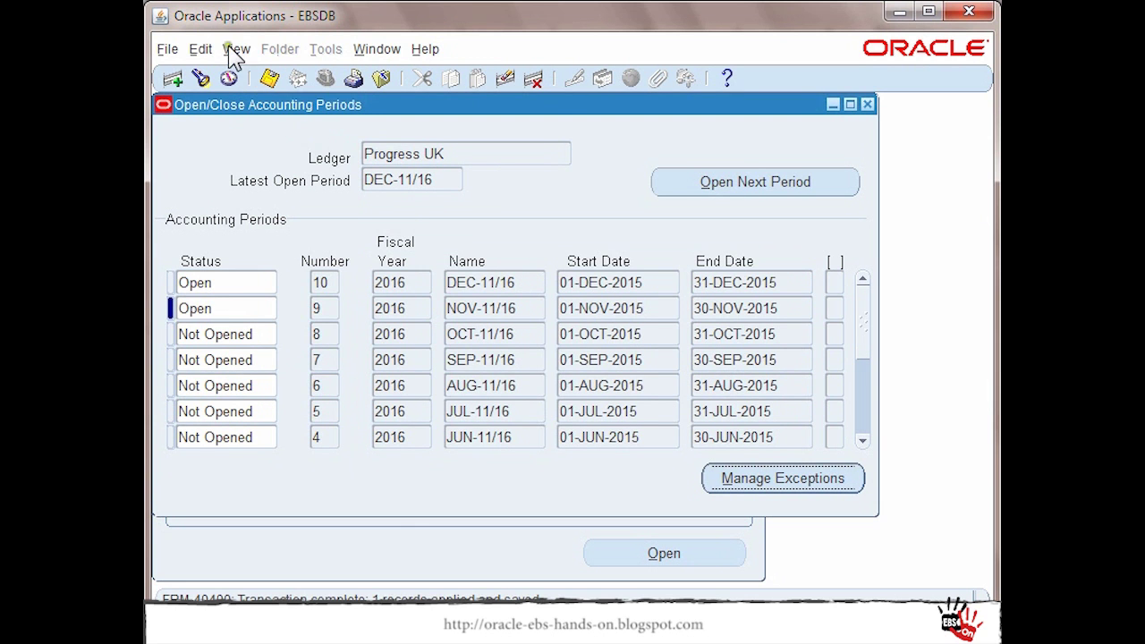
left_click(230, 49)
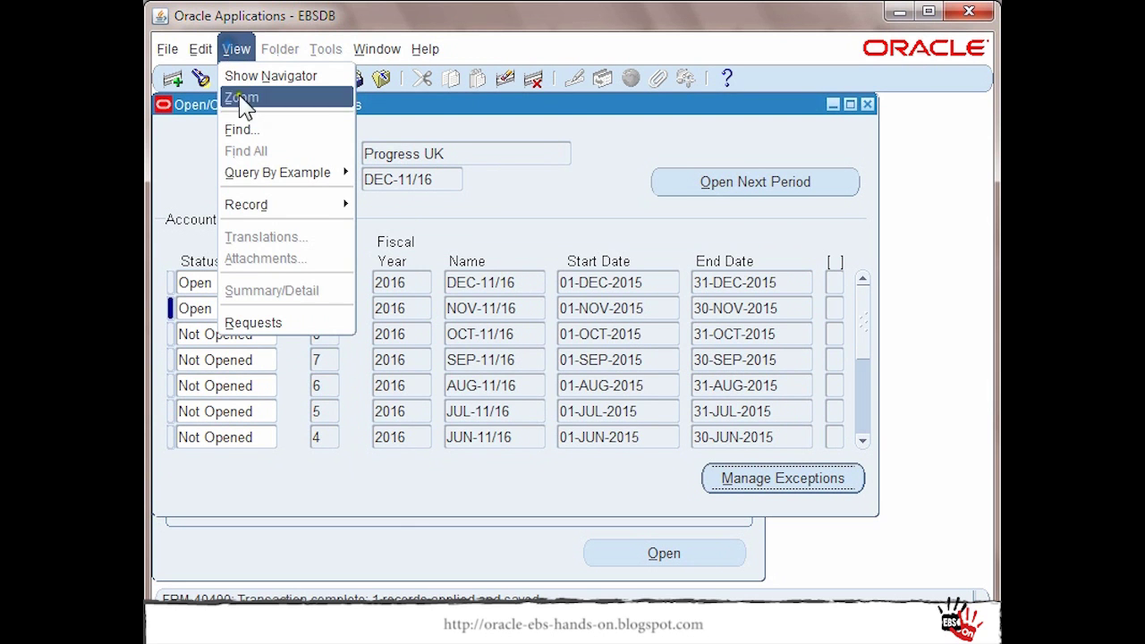
Step: Find request 7474835, refresh until it completes Normal, and view its output
left_click(309, 329)
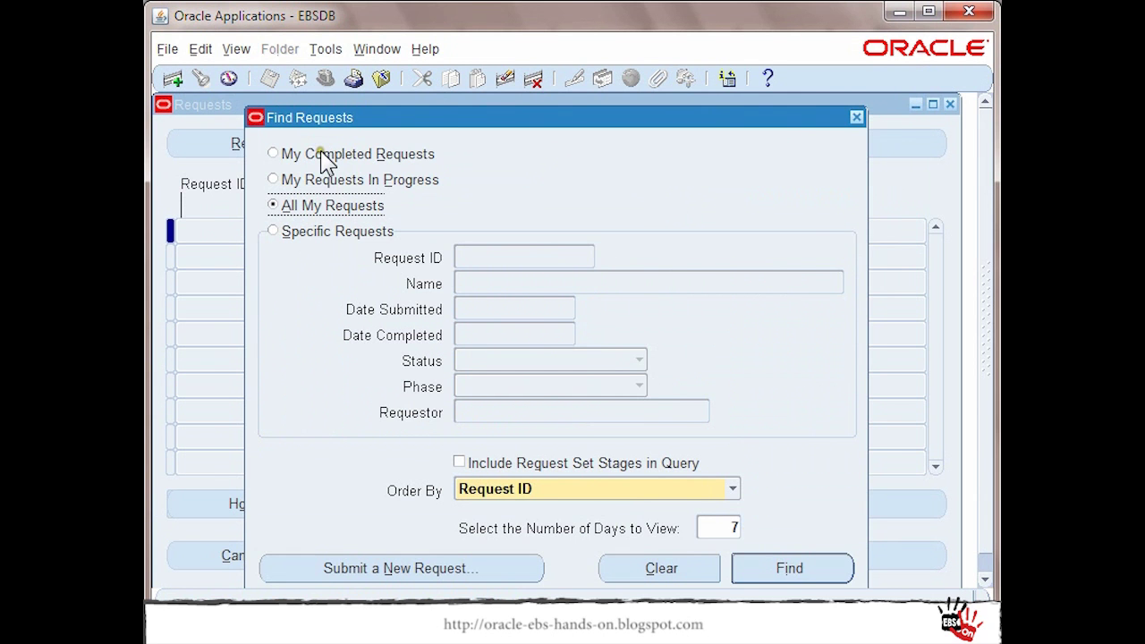
left_click(803, 556)
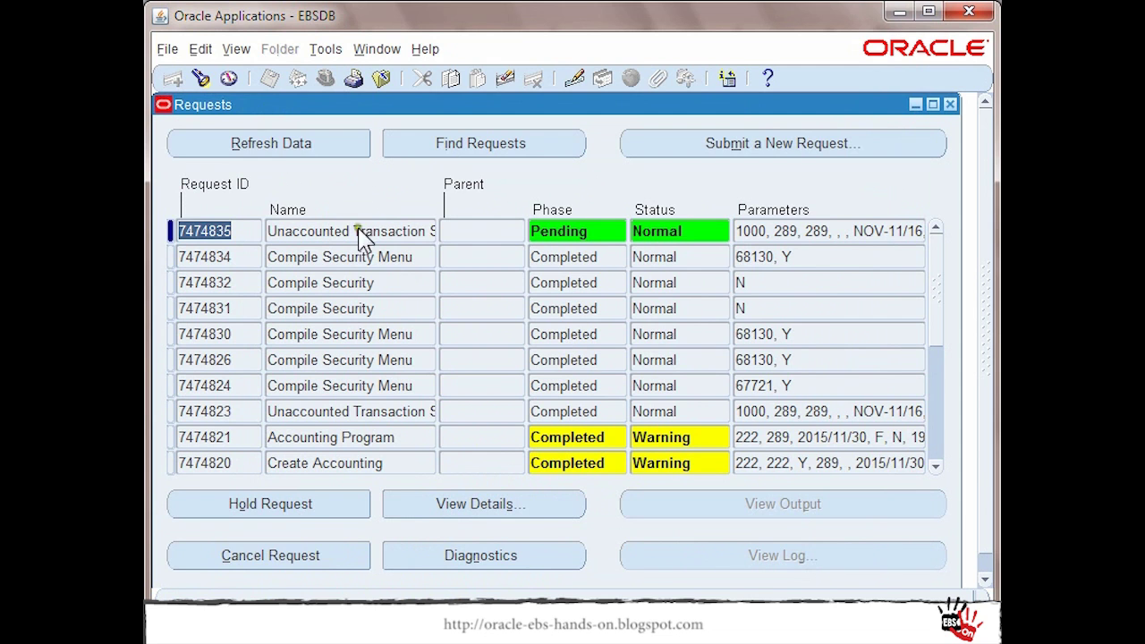
left_click(322, 145)
left_click(322, 145)
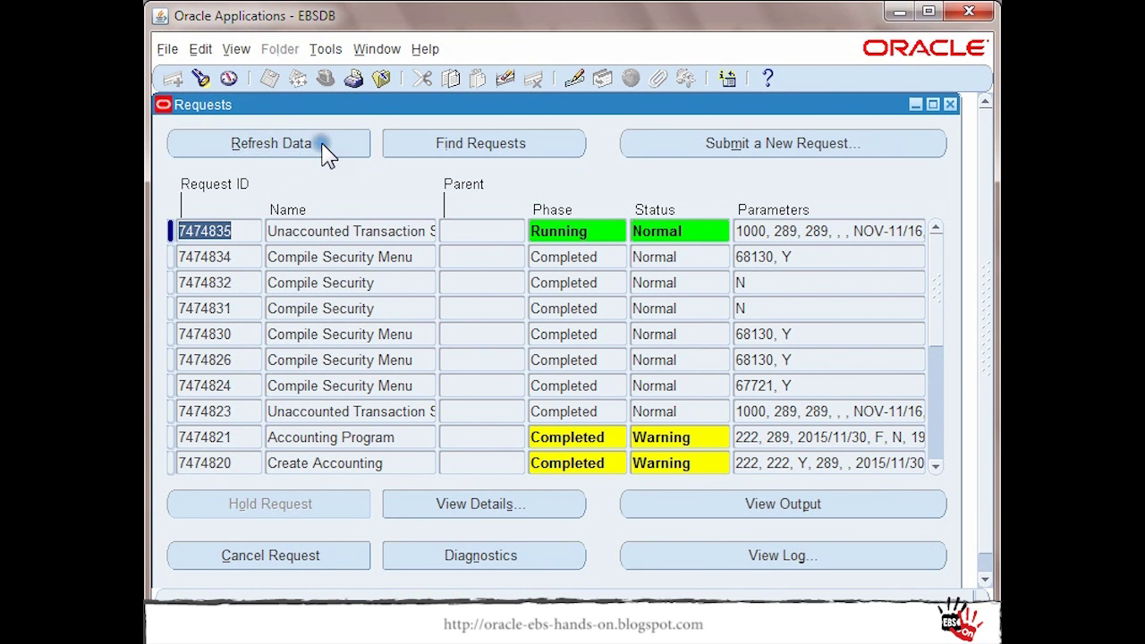
left_click(322, 145)
left_click(322, 146)
left_click(814, 511)
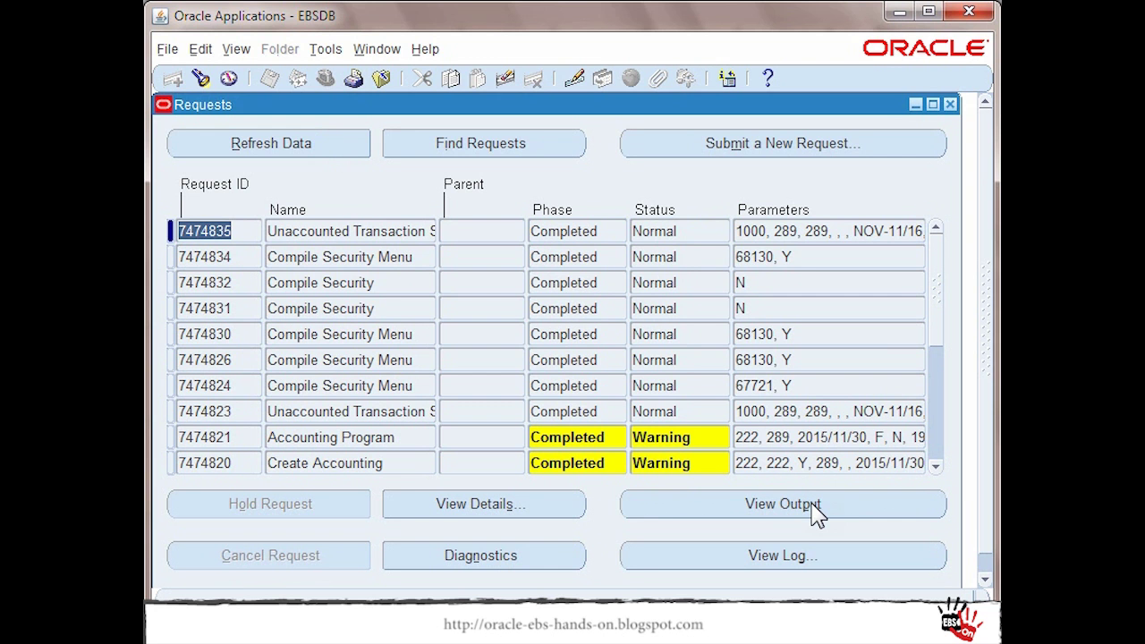
Step: Open the downloaded sweep report PDF, zoom in, and scroll to the unaccounted adjustment on page 2
key("alt+Tab")
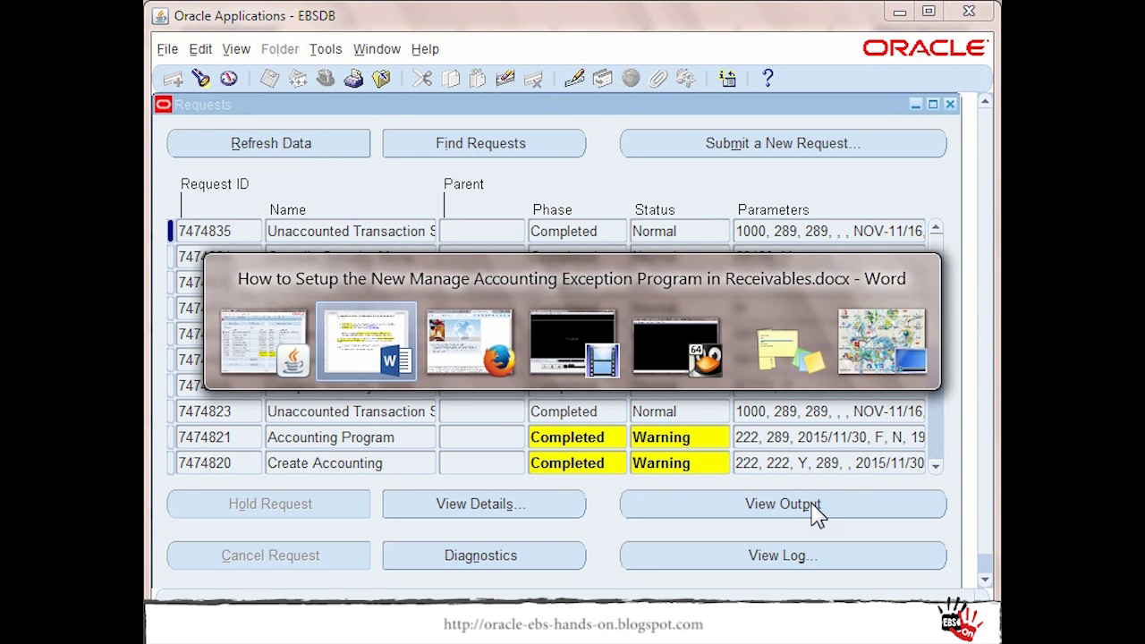
key("alt+Tab")
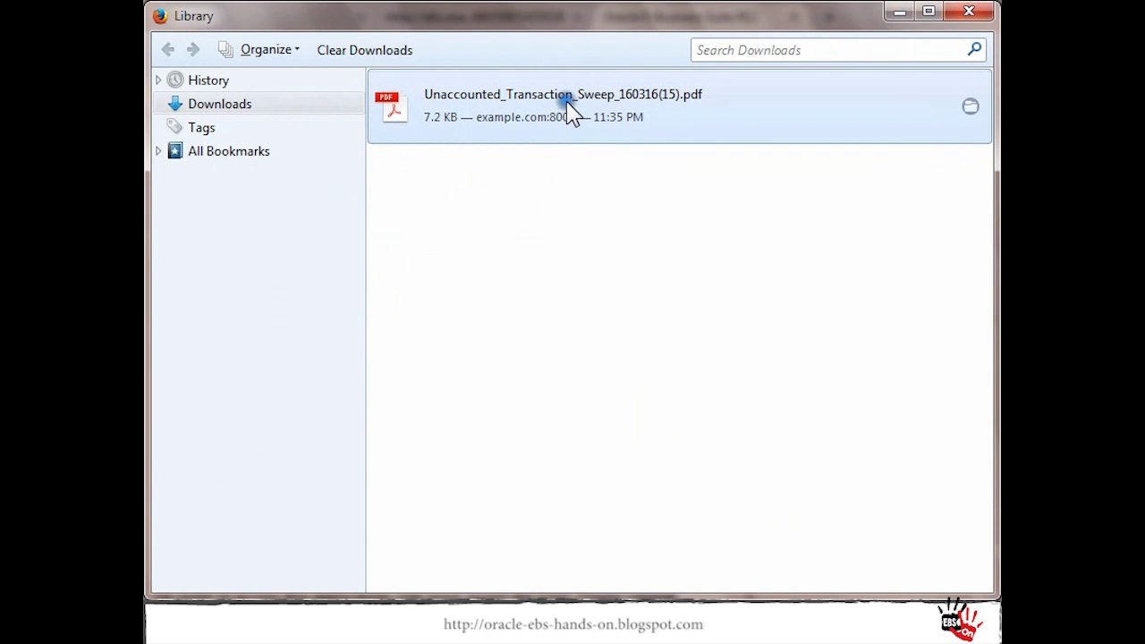
double_click(569, 112)
left_click(748, 389)
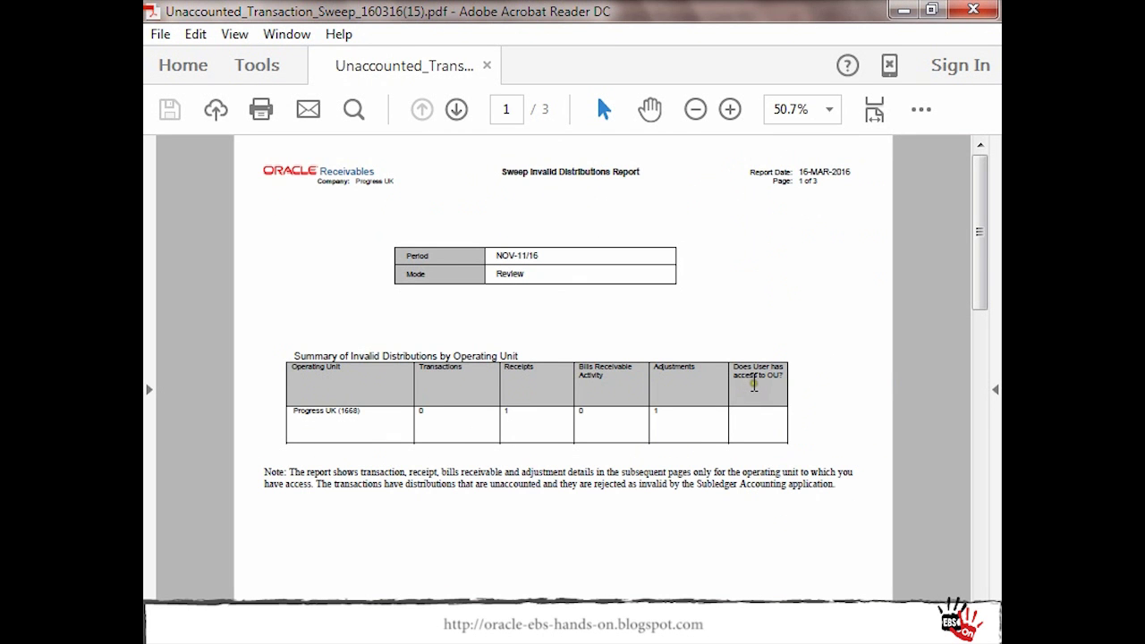
left_click(729, 109)
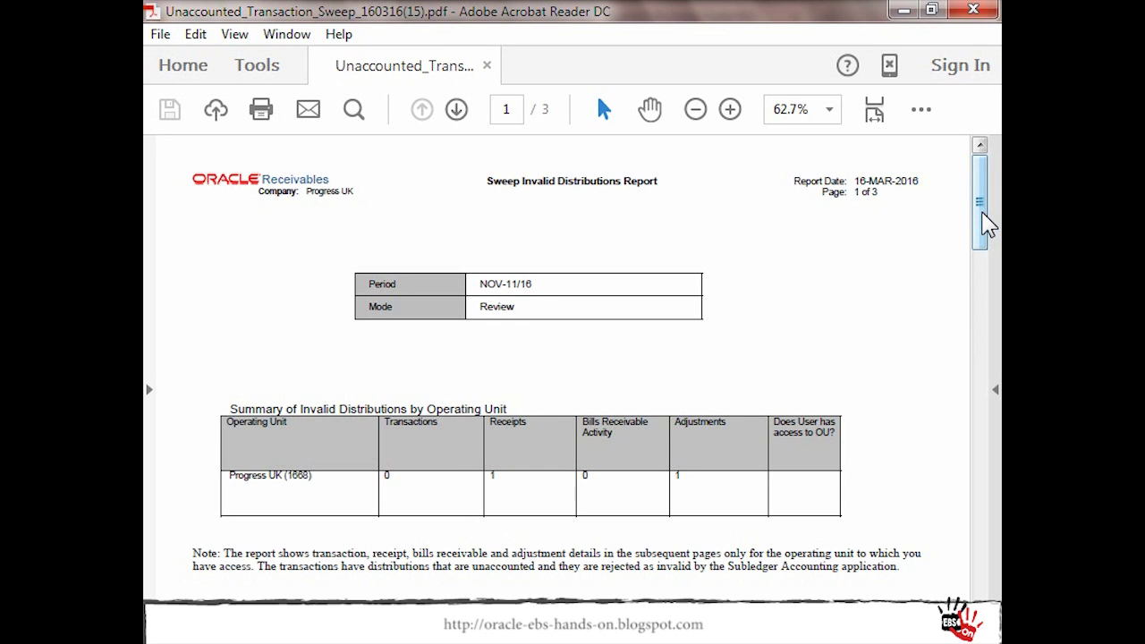
left_click_drag(986, 224, 984, 324)
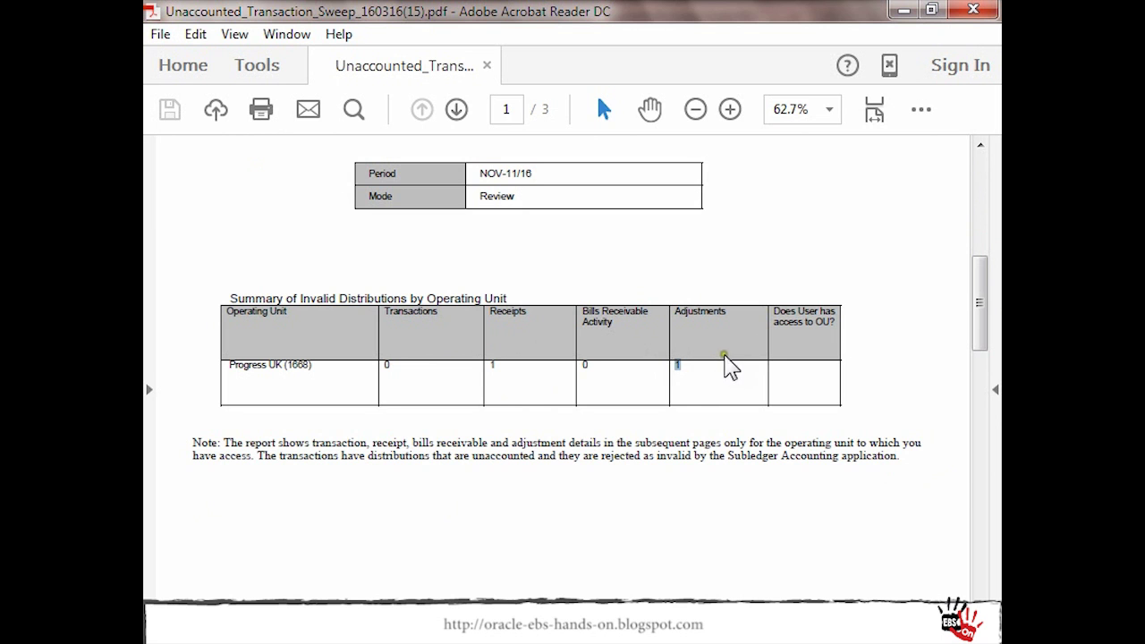
left_click_drag(981, 277, 984, 380)
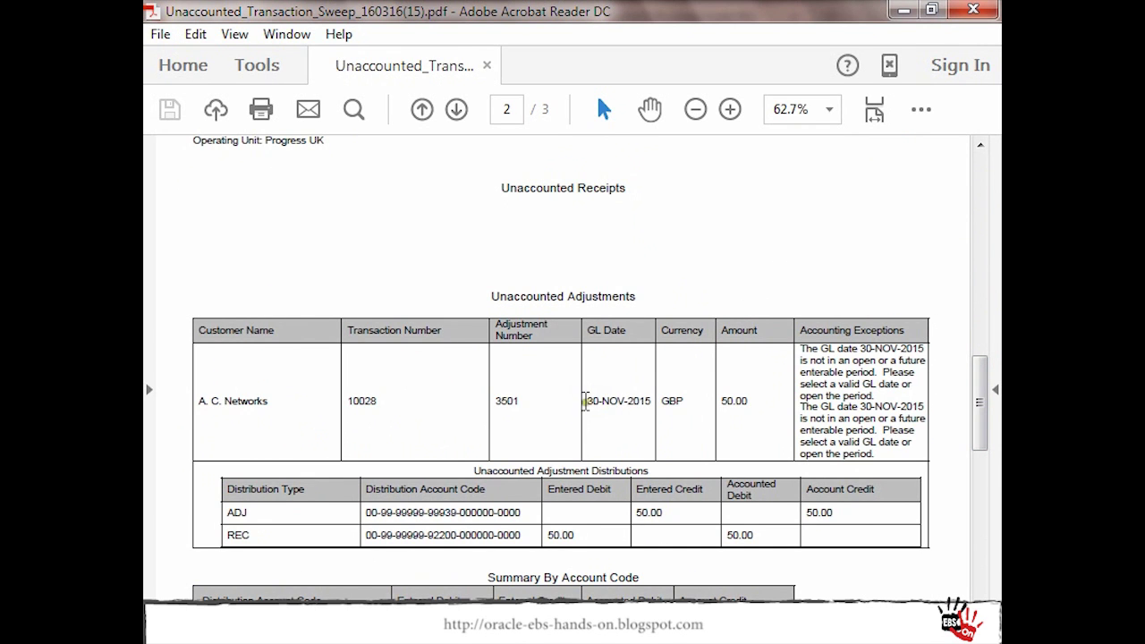
Step: Highlight the 30-NOV-2015 GL date of unaccounted adjustment 3501 in the report
left_click_drag(588, 401, 651, 401)
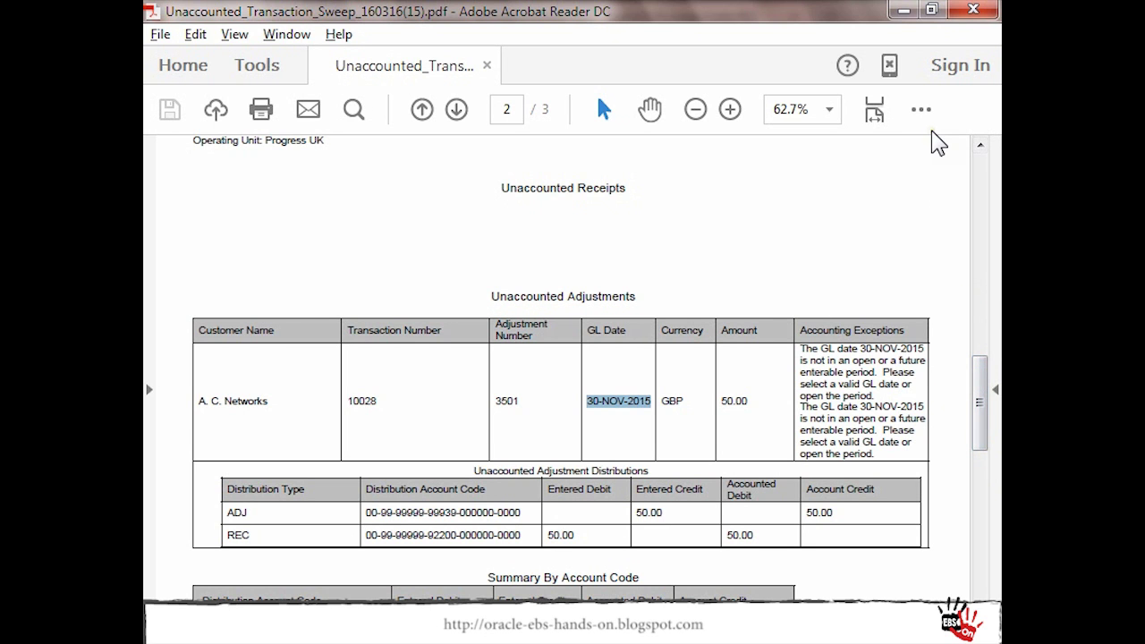
key("alt+Tab")
key("alt+Tab")
key("alt+Tab")
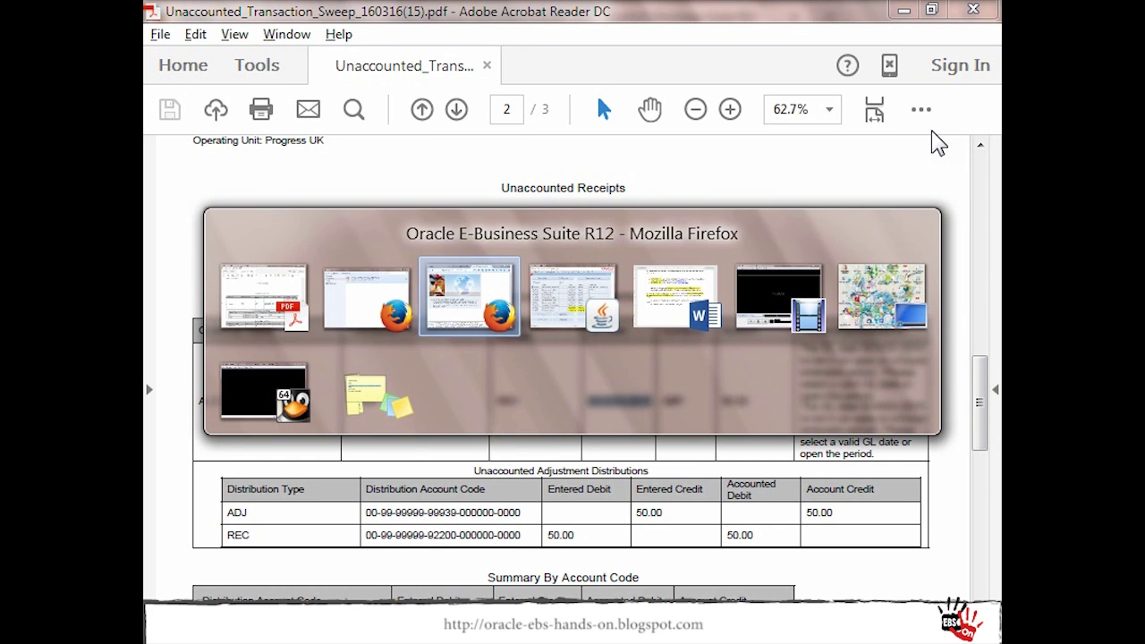
Step: Retry closing NOV-11/16, dismiss the APP-AR-11332 error, and choose Manage Exceptions > Sweep
left_click(950, 105)
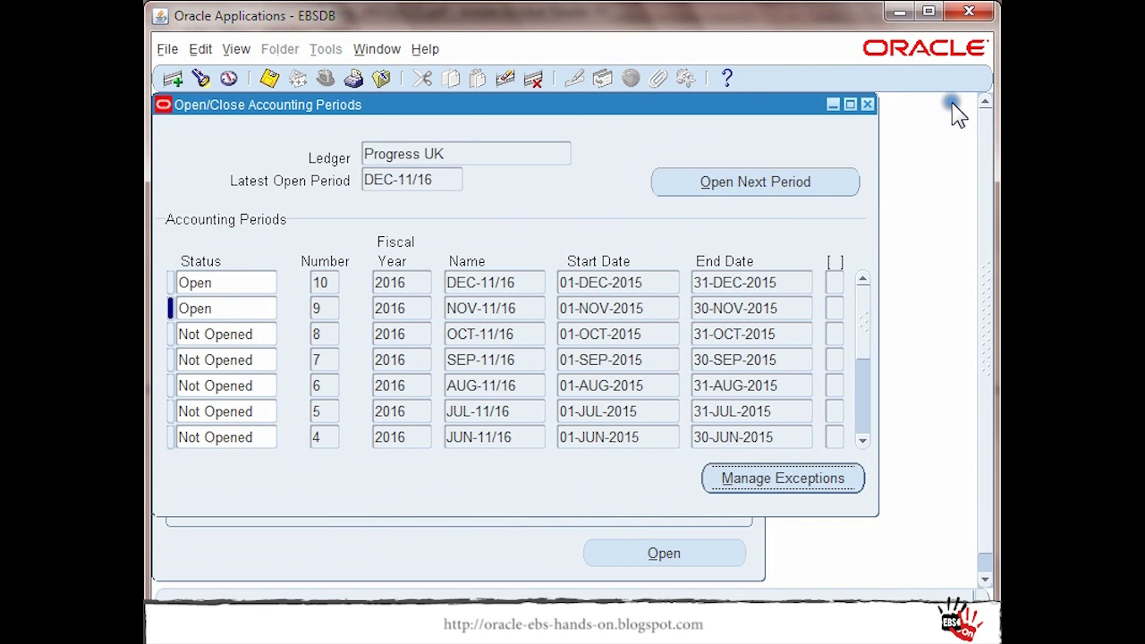
left_click(253, 304)
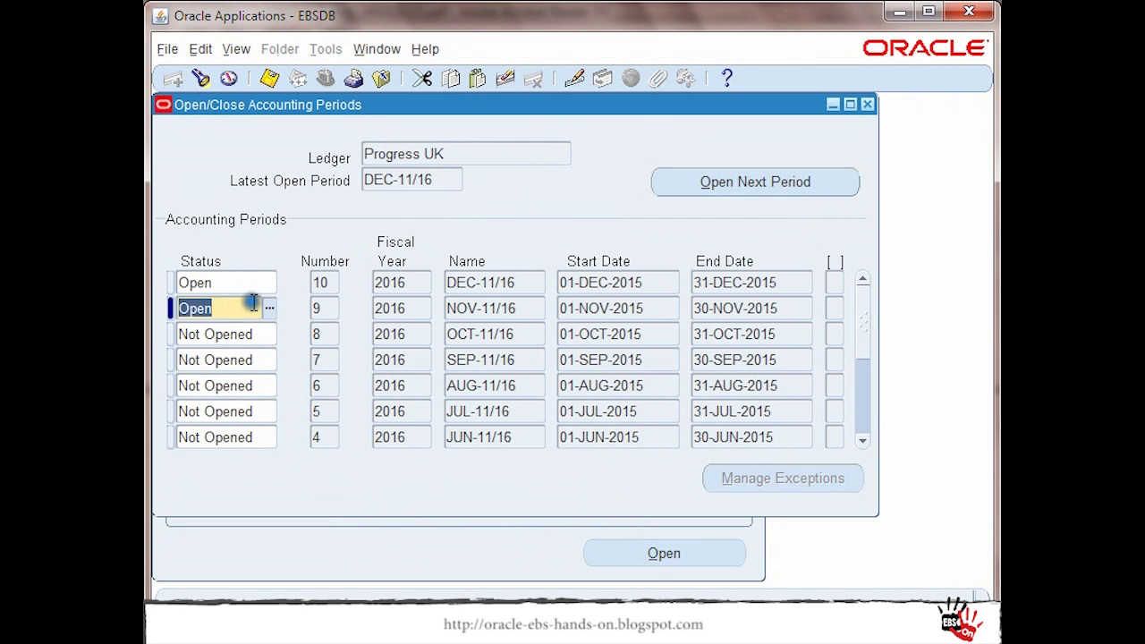
left_click(273, 311)
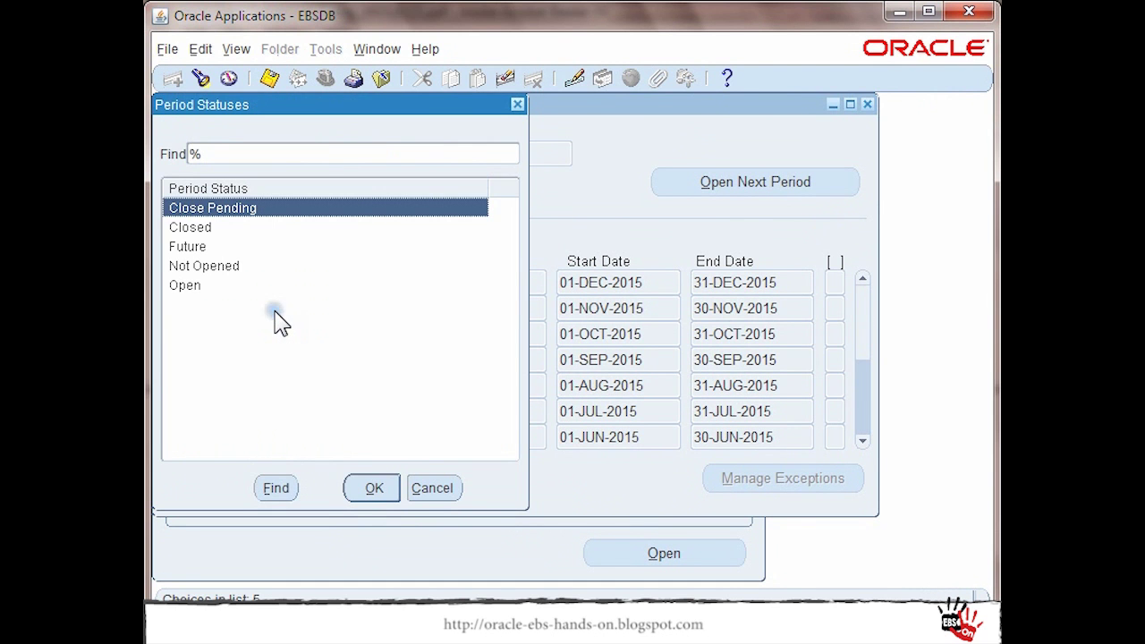
double_click(207, 227)
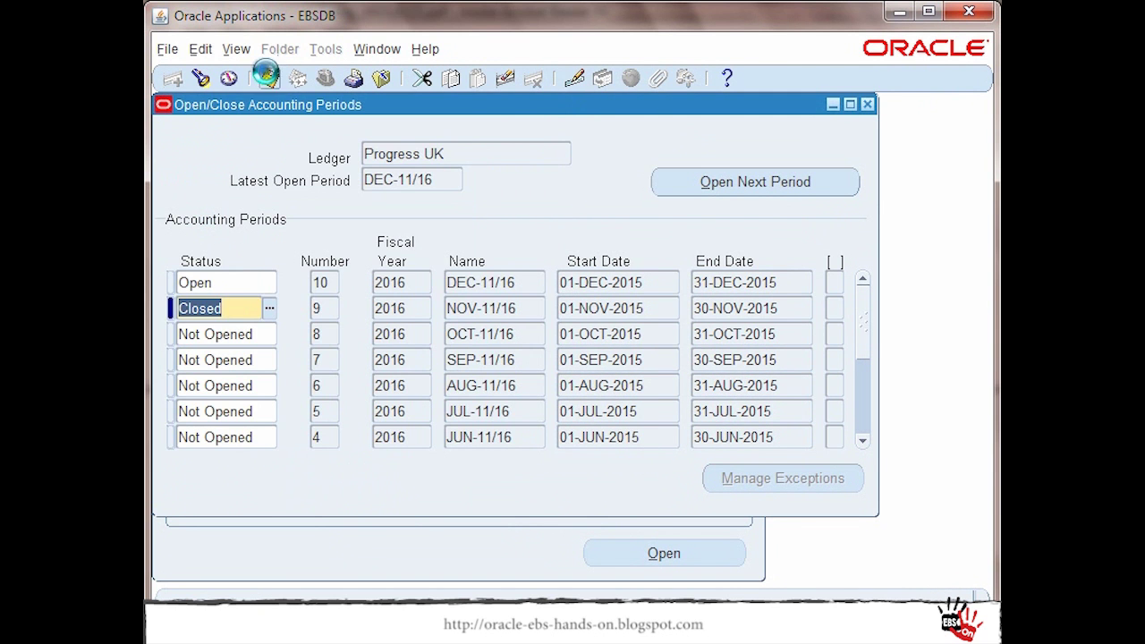
left_click(266, 76)
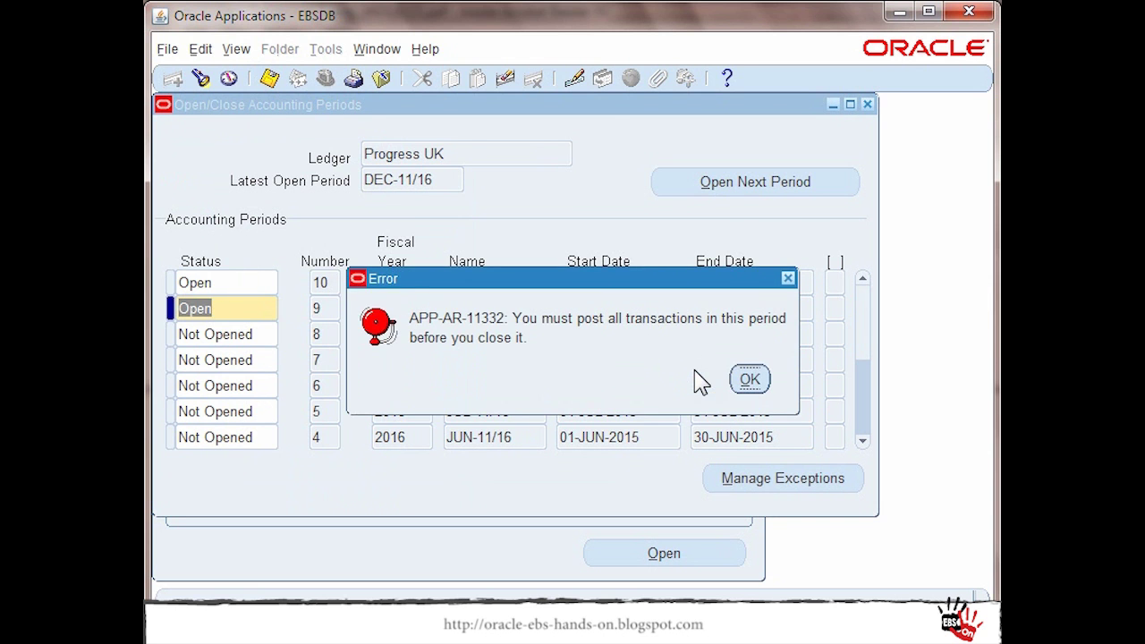
left_click(749, 379)
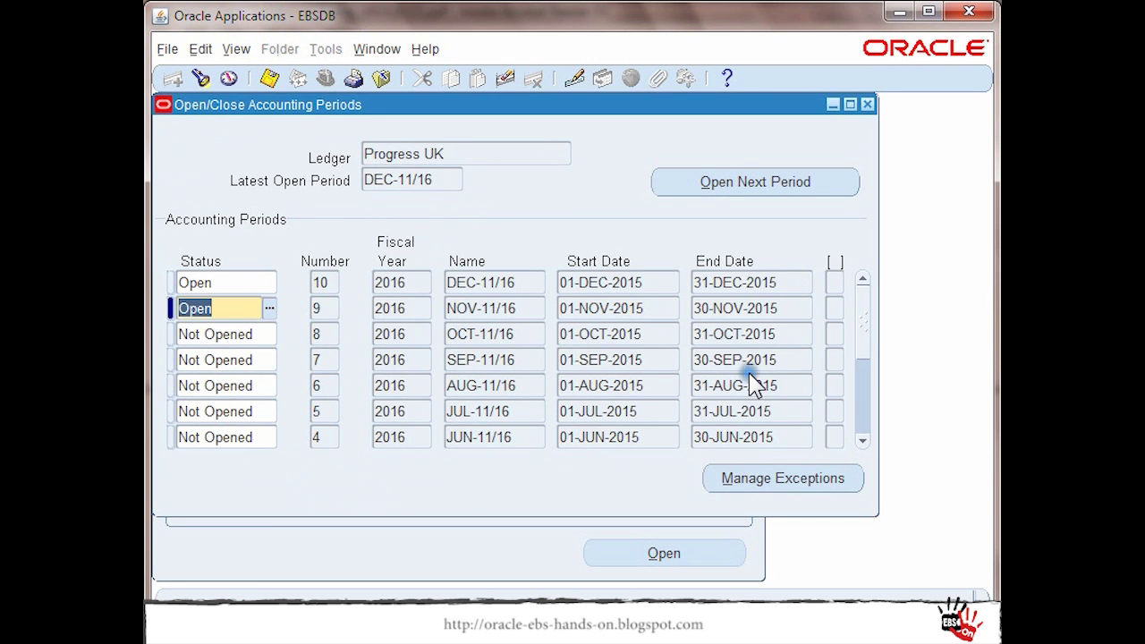
left_click(816, 474)
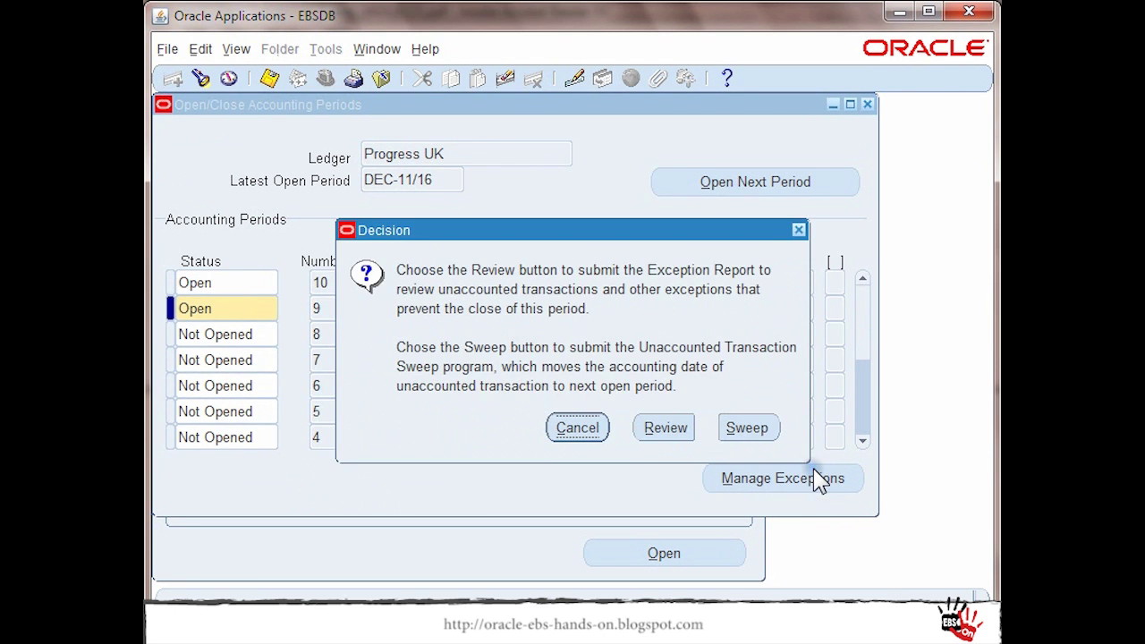
left_click(759, 428)
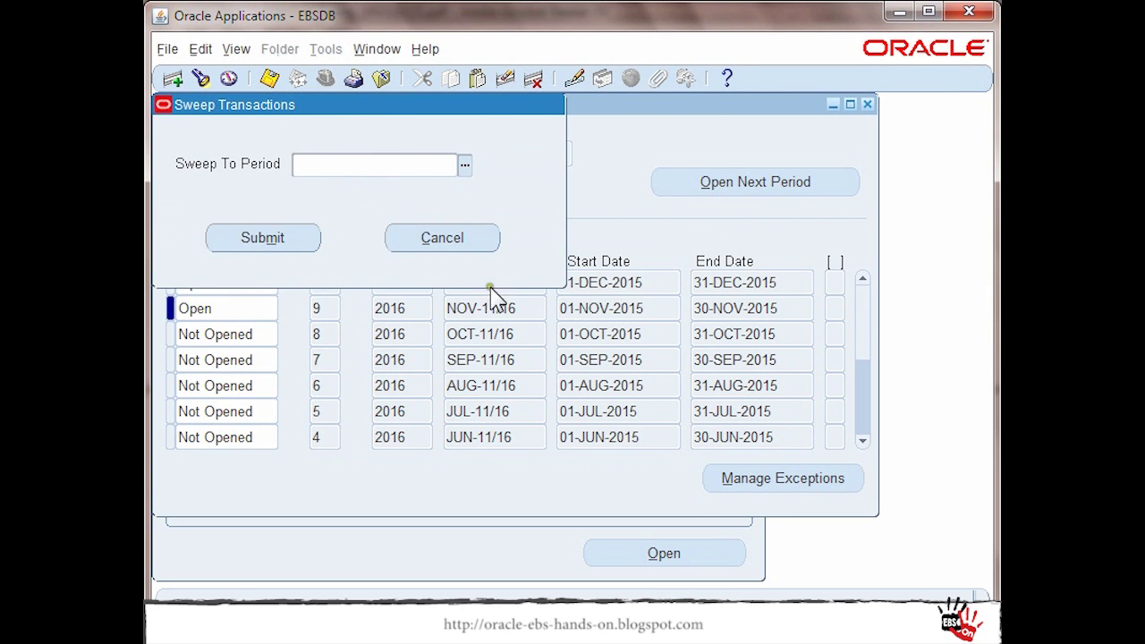
Step: Set the Sweep To Period to DEC-11/16
left_click(464, 165)
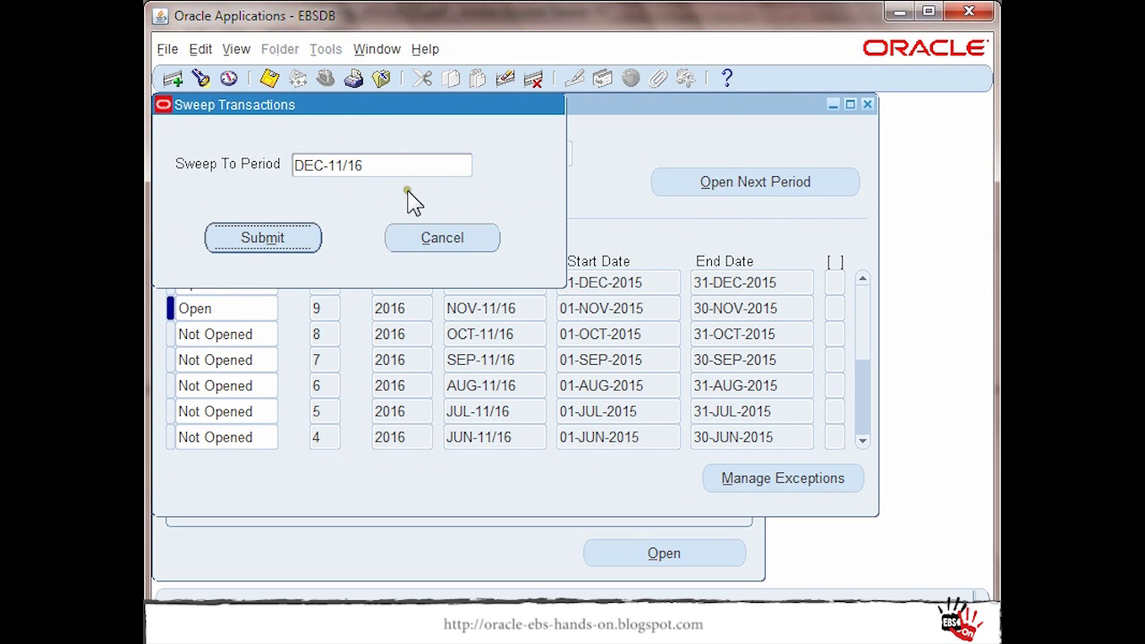
double_click(398, 165)
key("Delete")
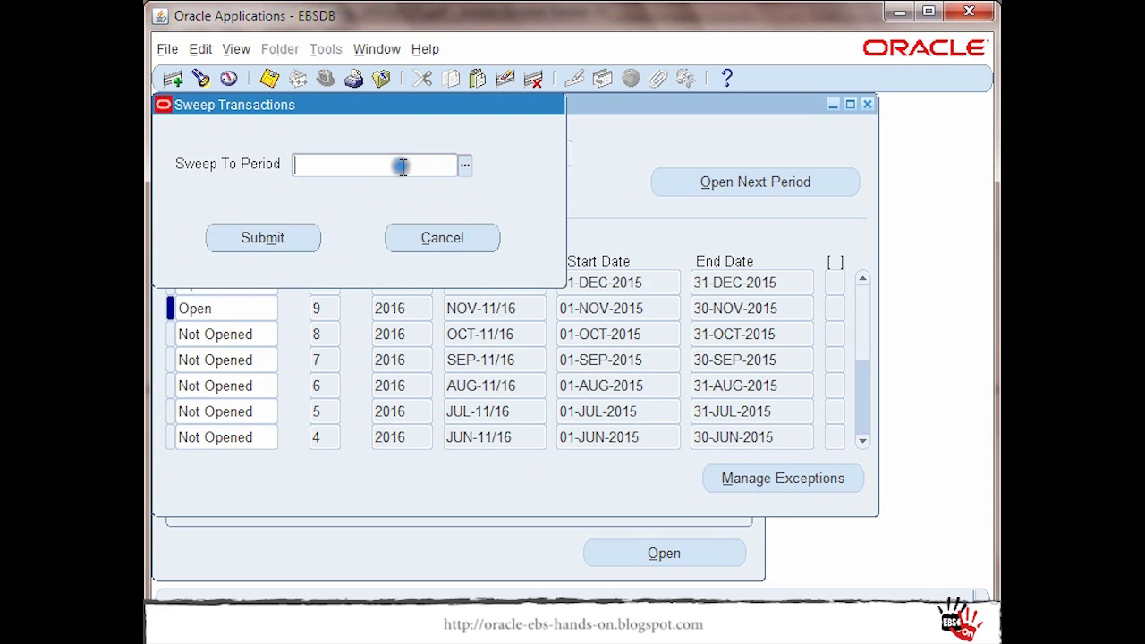
left_click(458, 166)
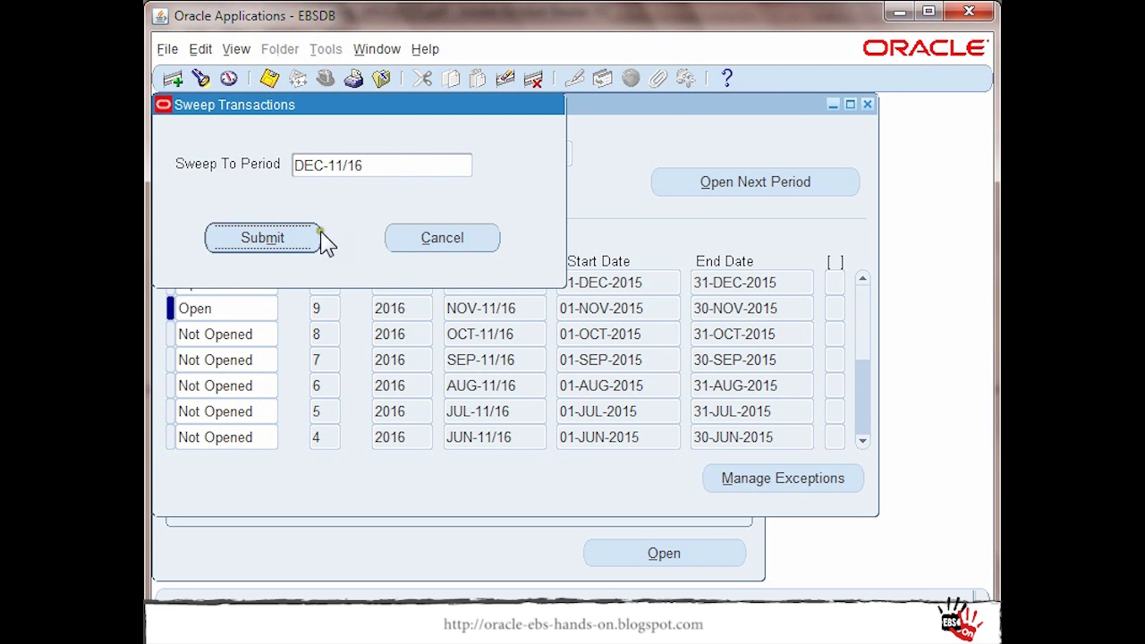
Step: Submit the sweep, accepting the irreversible-sweep caution and the request 7474836 note
left_click(278, 247)
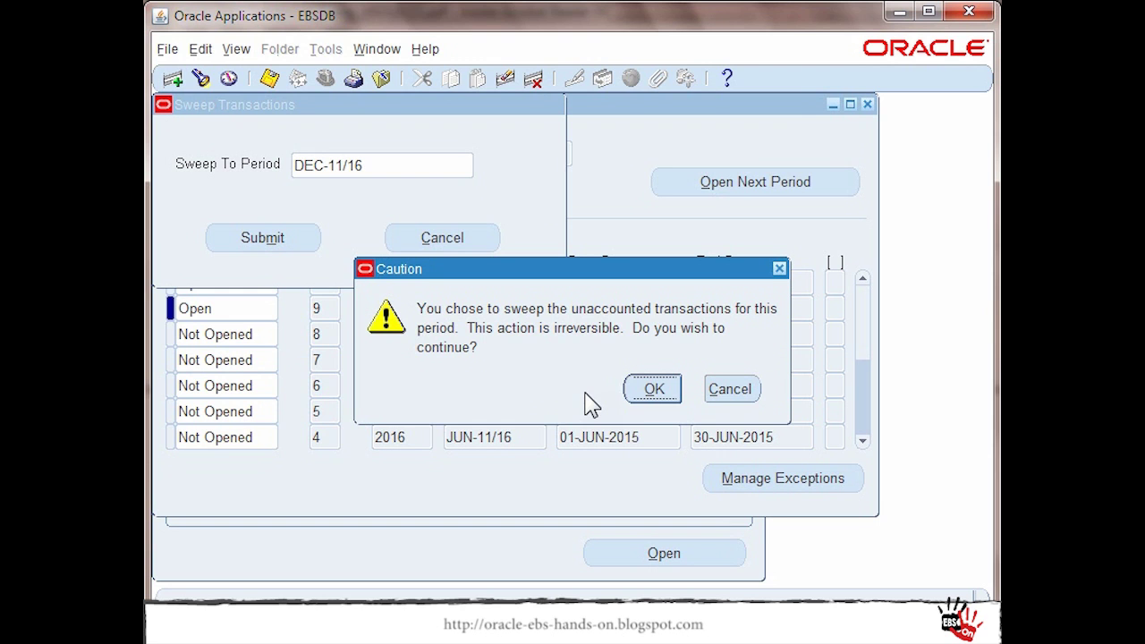
left_click(660, 393)
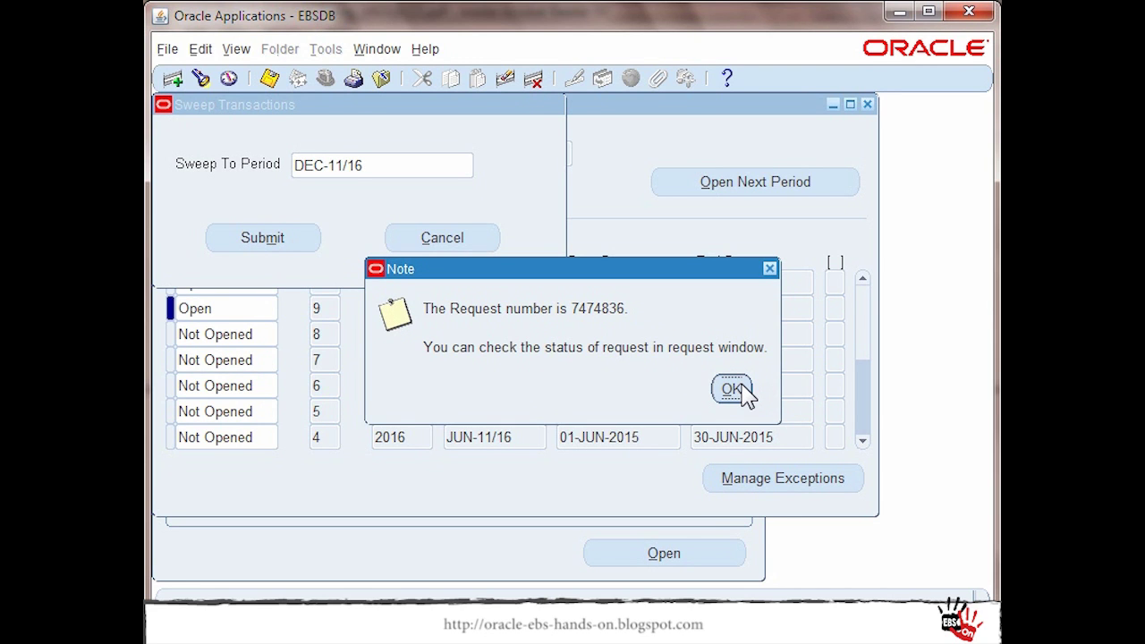
left_click(731, 389)
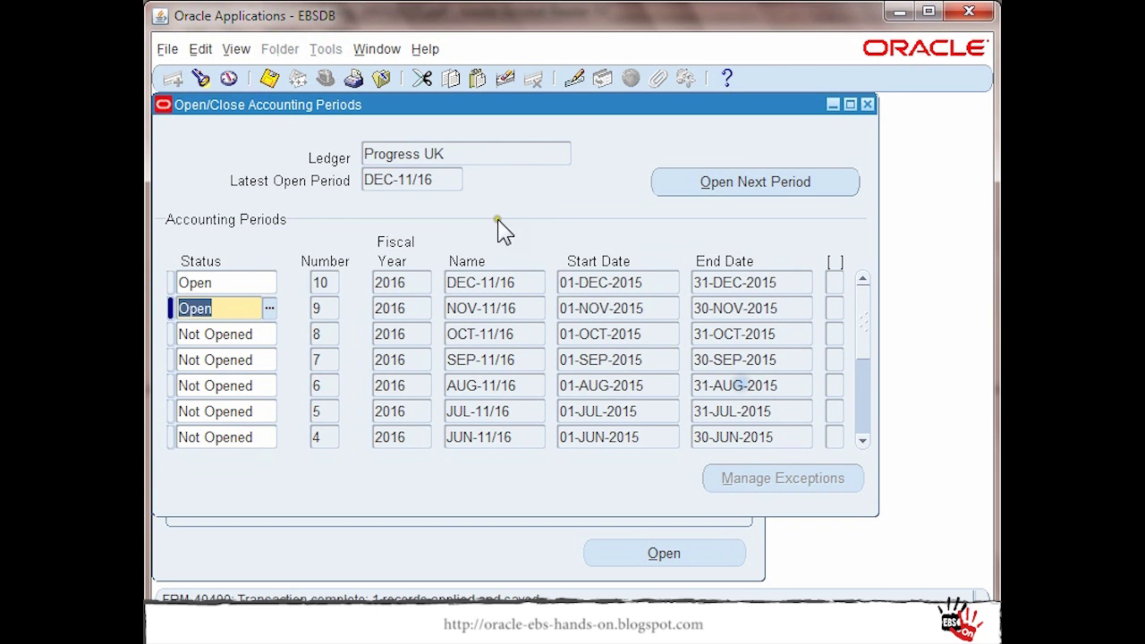
Step: Confirm in the Requests window that the sweep request has Completed
left_click(236, 49)
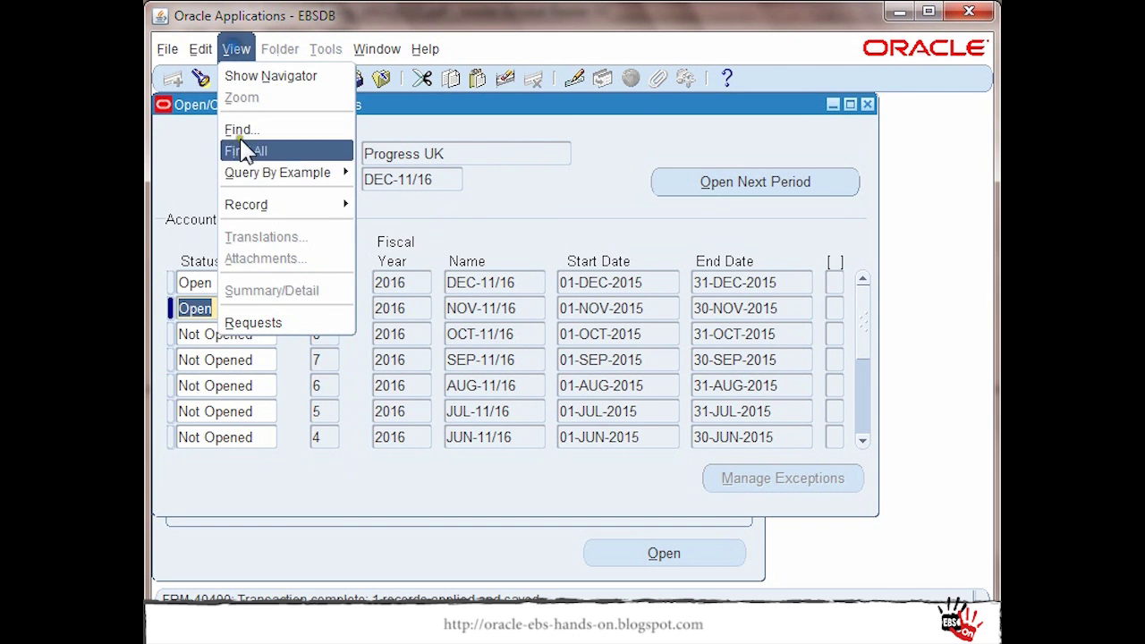
left_click(272, 324)
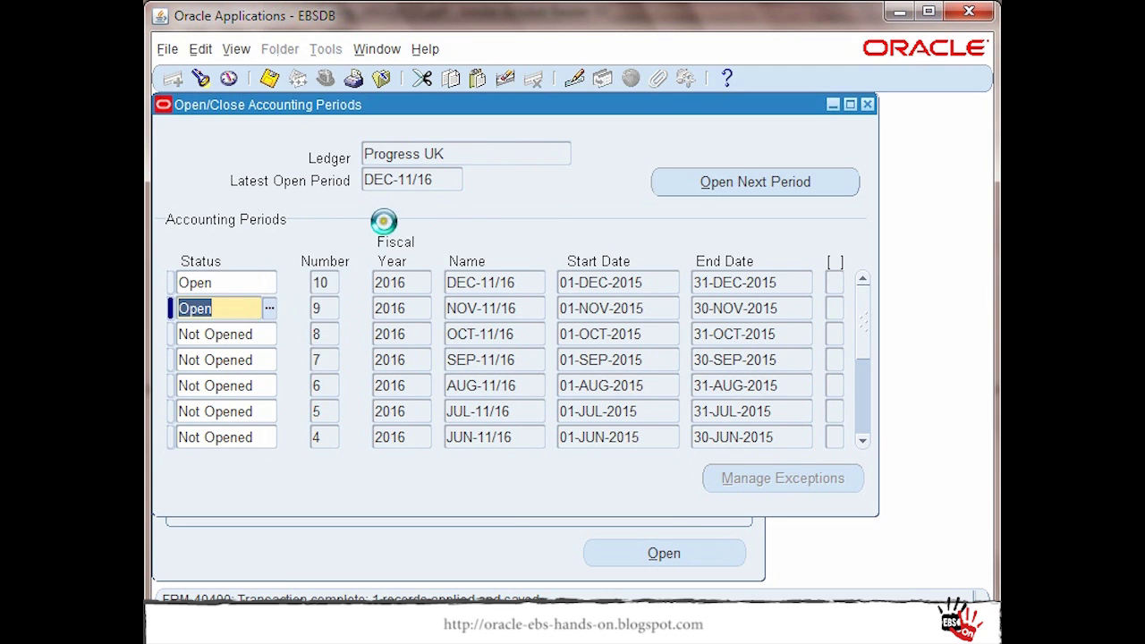
left_click(775, 559)
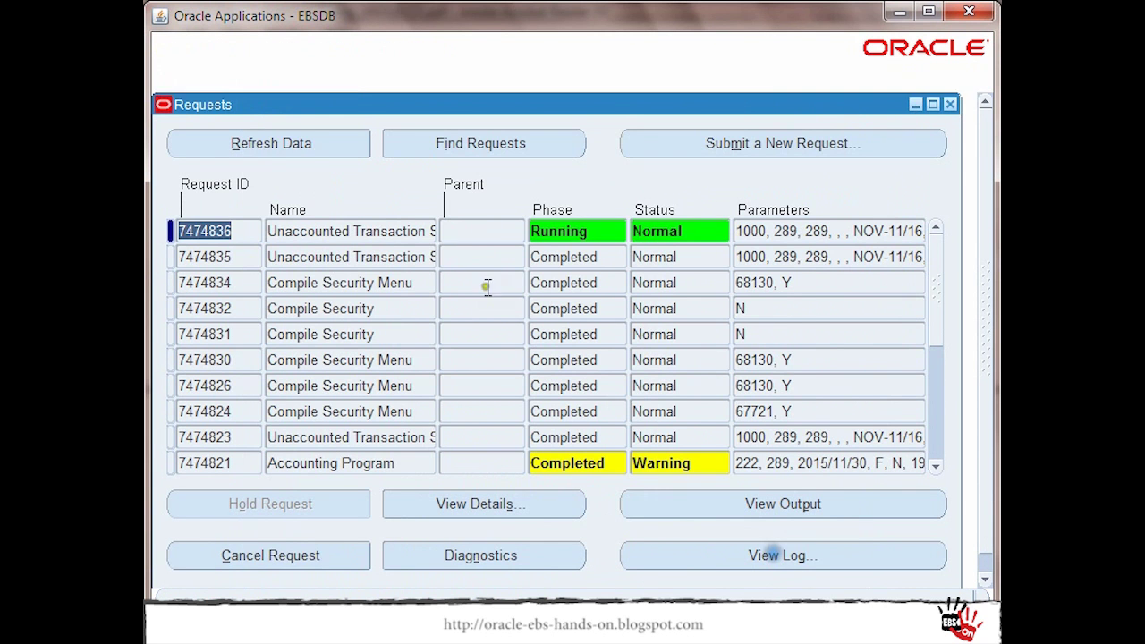
left_click(324, 147)
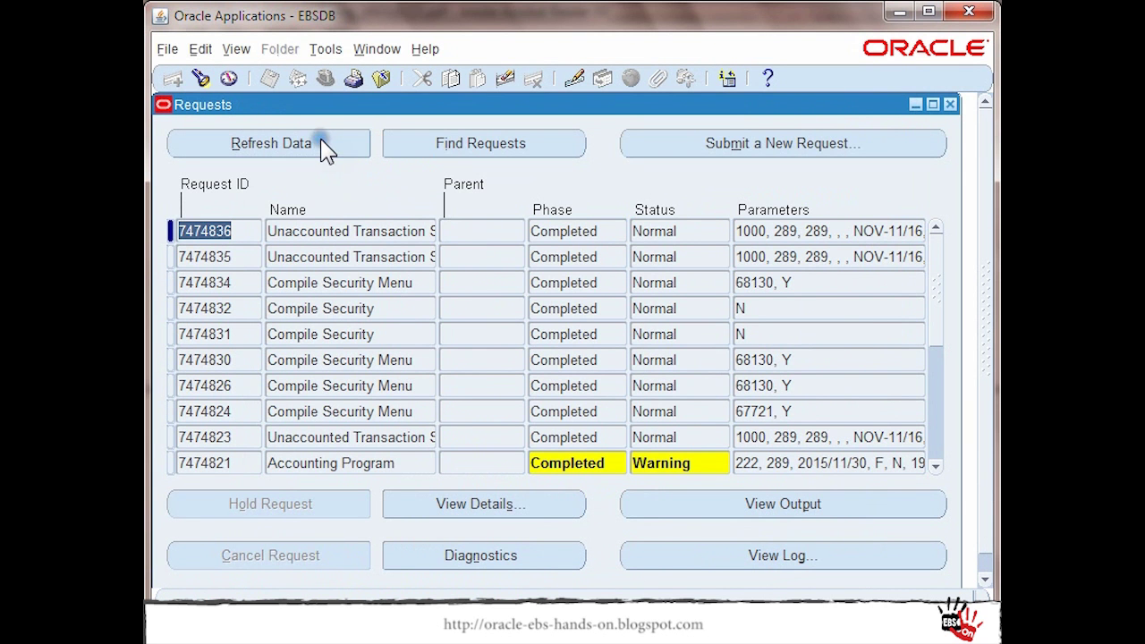
left_click(413, 229)
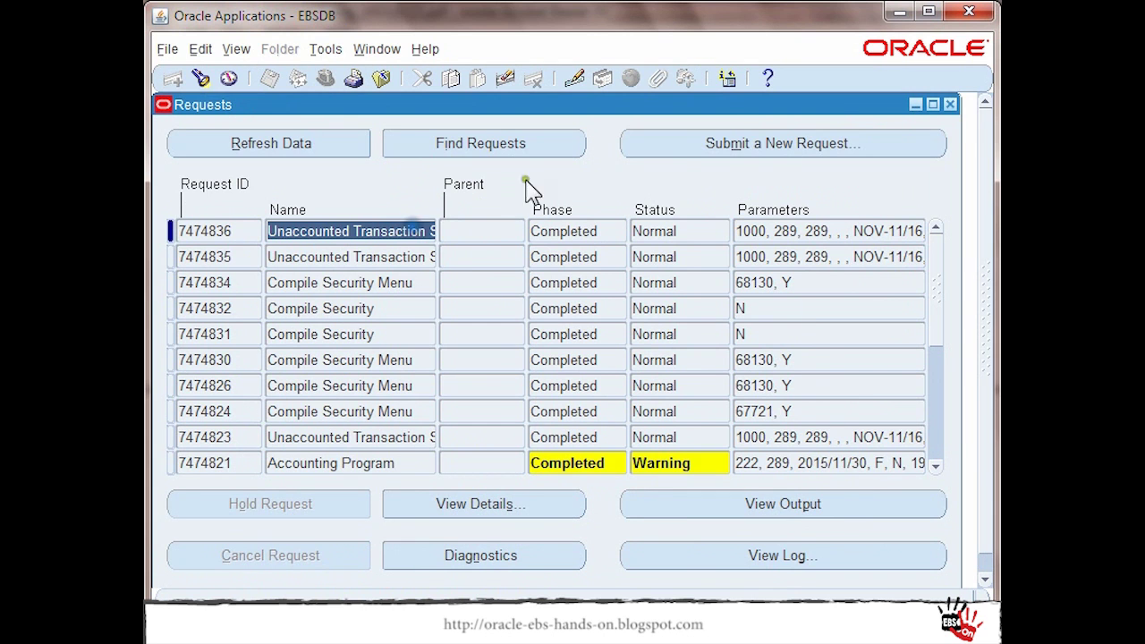
left_click(950, 104)
Step: Set NOV-11/16's status to Closed and save, dismissing the unposted-items note
left_click(268, 313)
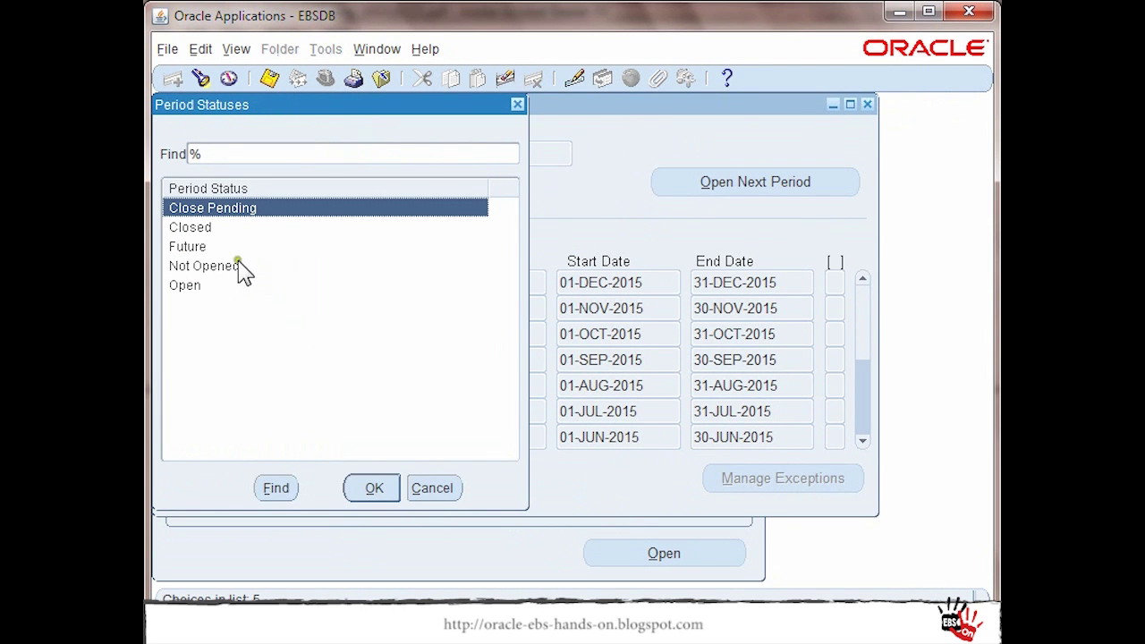
double_click(215, 228)
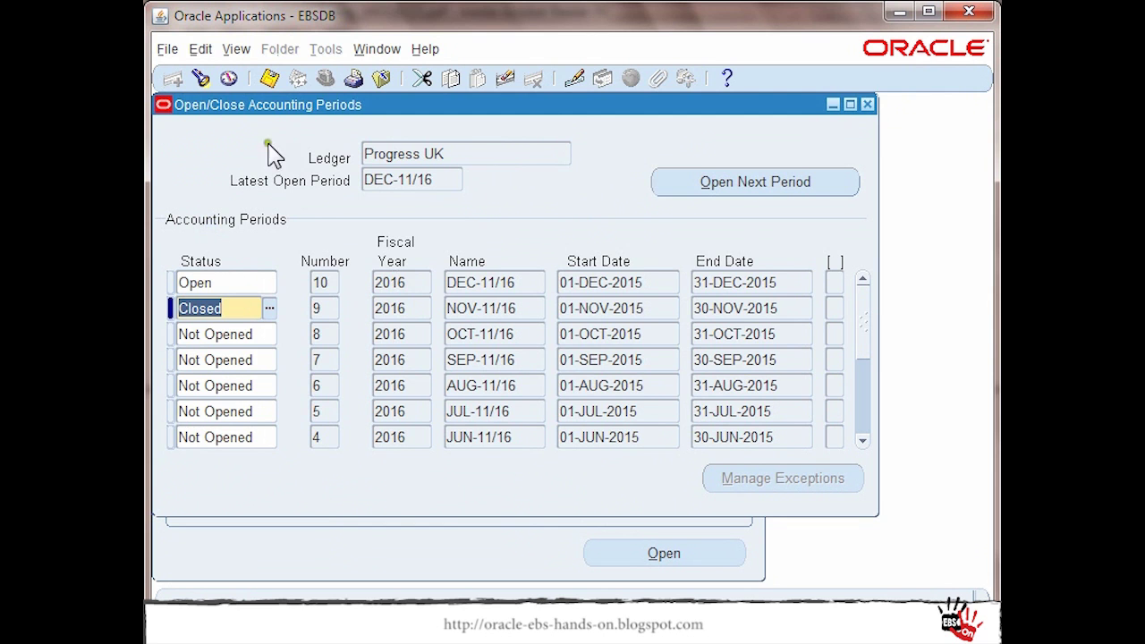
left_click(269, 78)
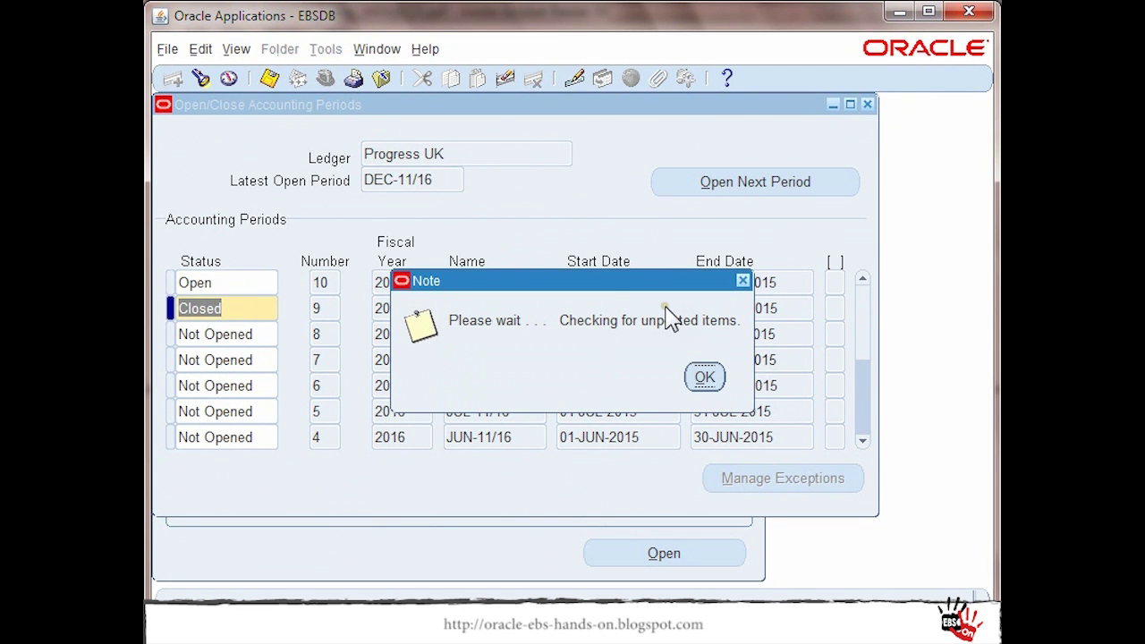
left_click(705, 377)
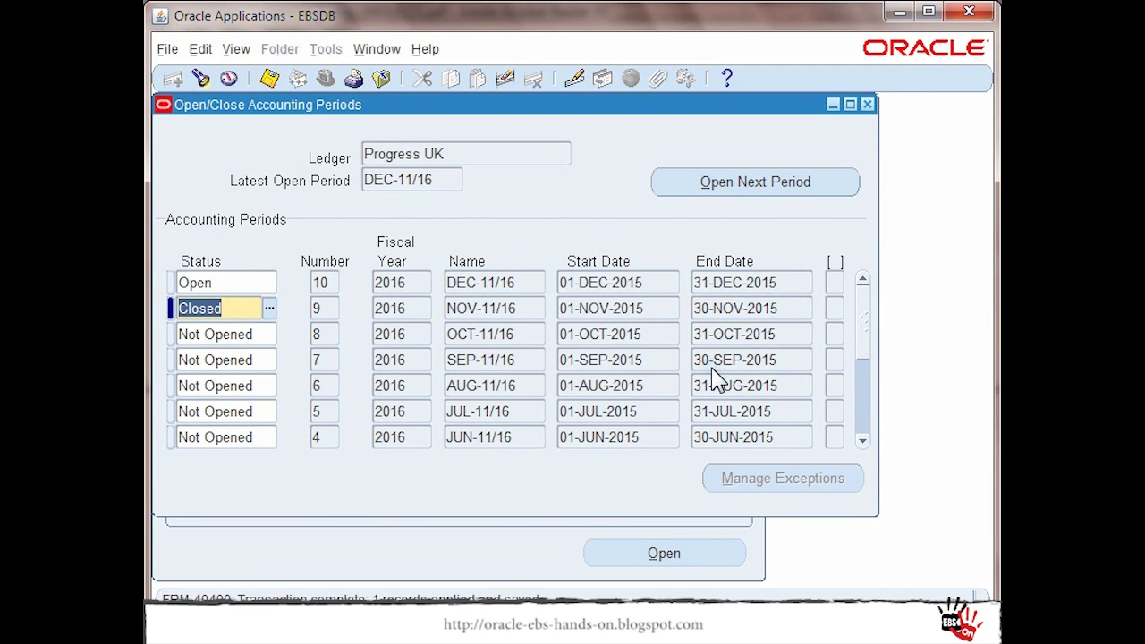
Step: Verify that NOV-11/16 now reads Closed and DEC-11/16 remains Open
left_click(261, 279)
left_click(247, 309)
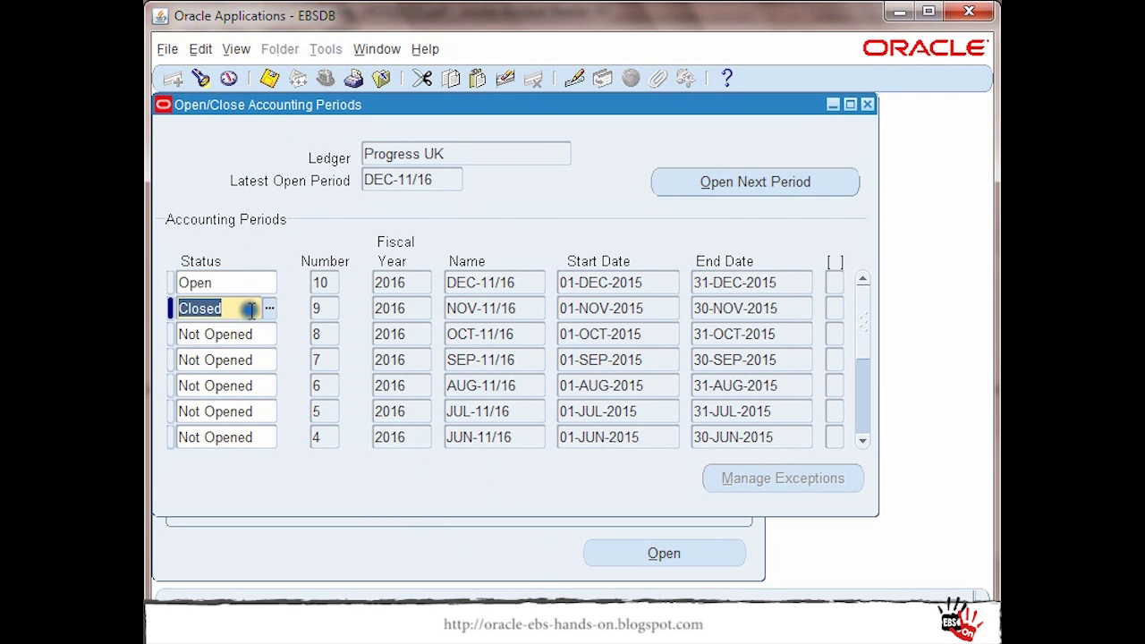
left_click(253, 308)
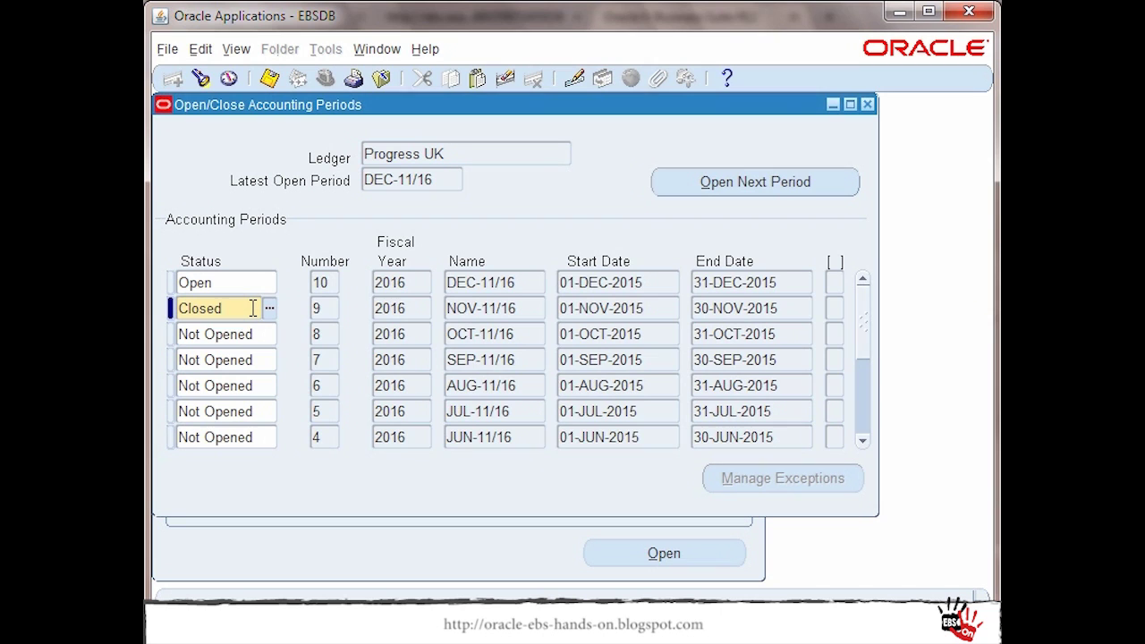
Step: Switch to the Word document 'How to Setup the New Manage Accounting Exception Program in Receivables.docx'
key("alt+Tab")
key("alt+Tab")
key("alt+Tab")
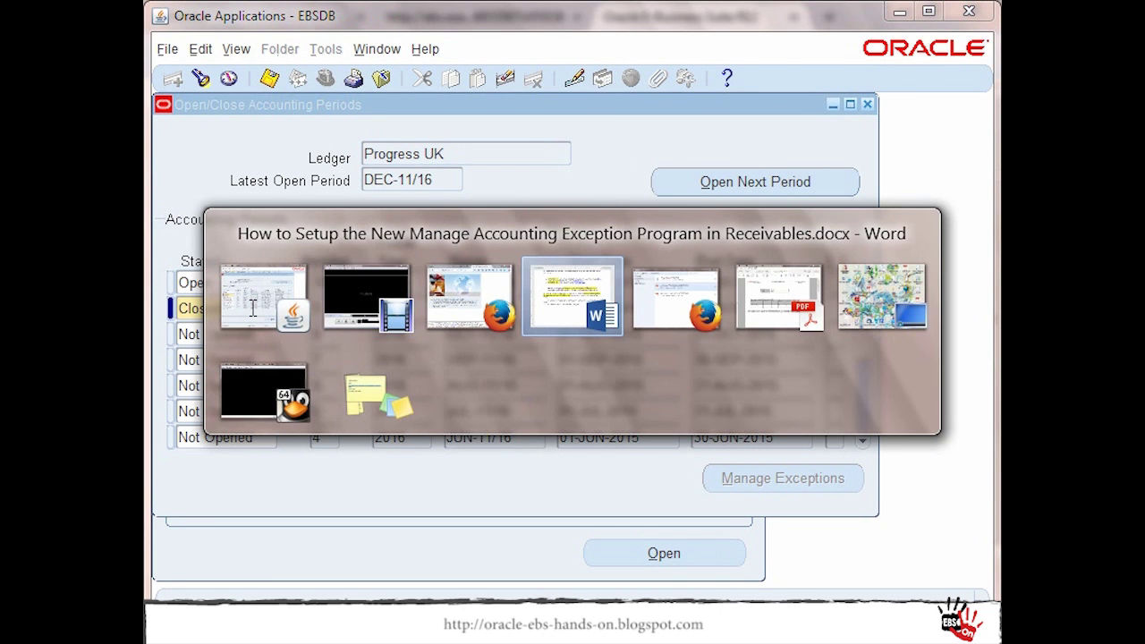